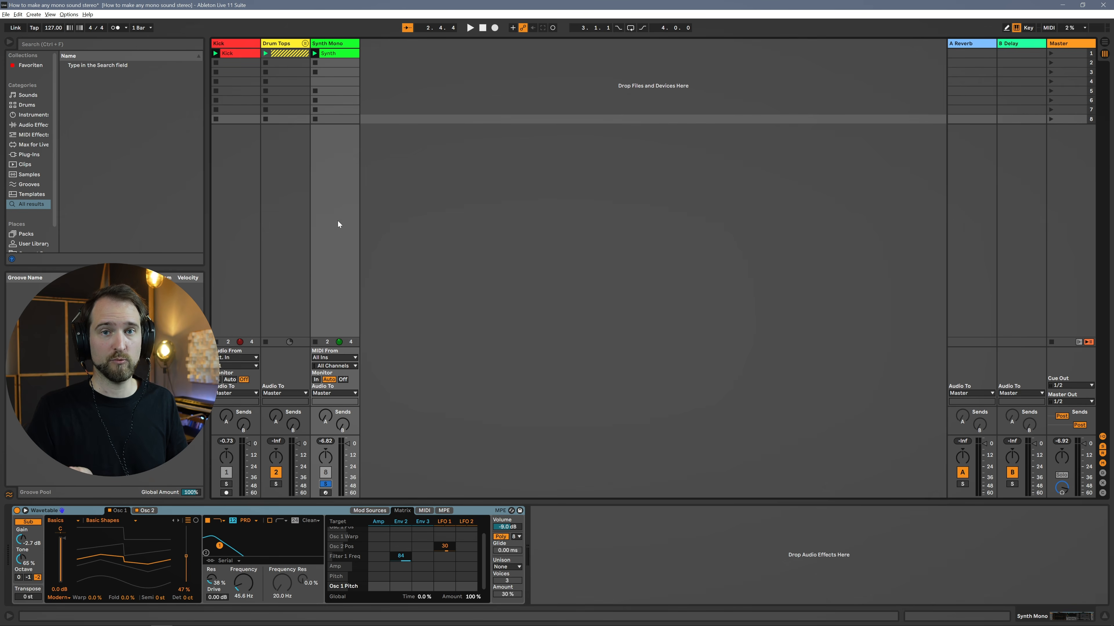
# Duplicate the Synth Mono track and launch the duplicate's Synth clip alongside the original during playback
pyautogui.hotkey('ctrl', 'd')
pyautogui.press('space')
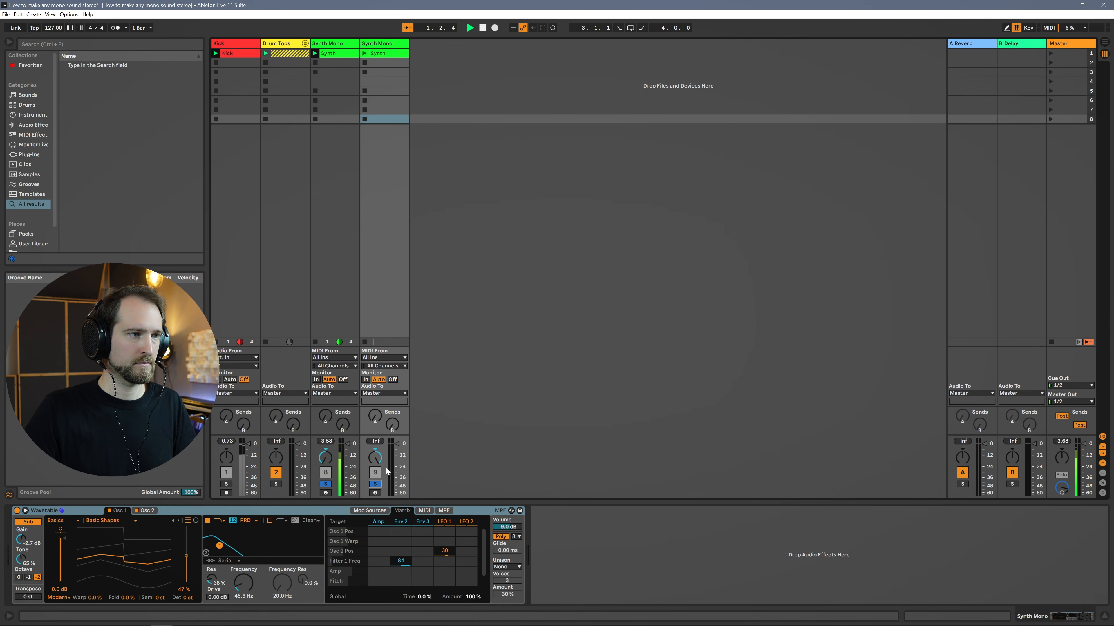
pyautogui.click(364, 53)
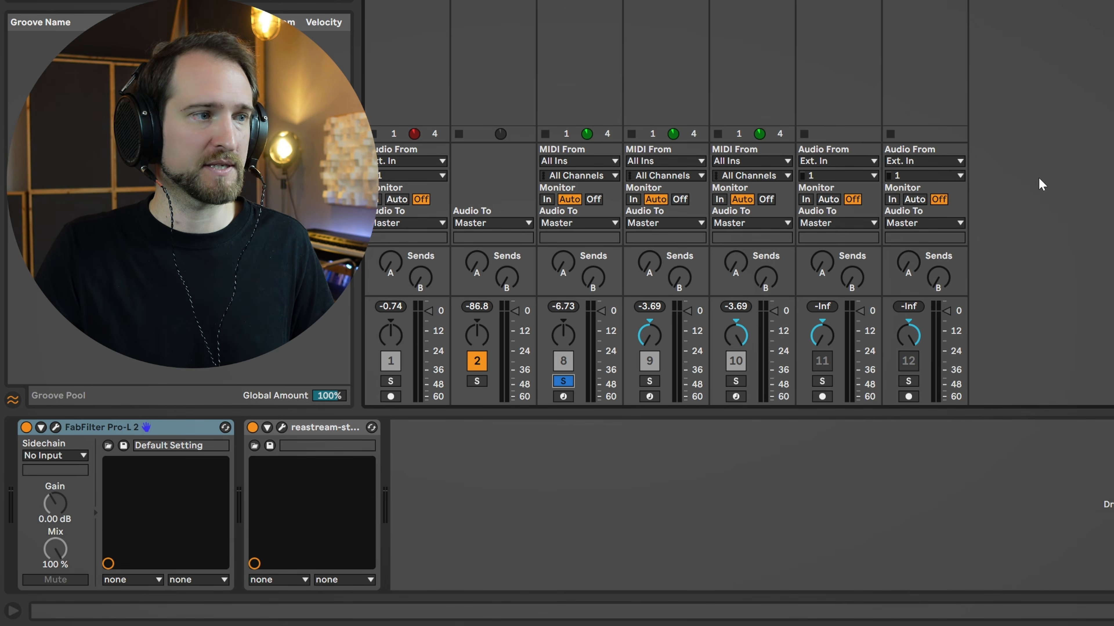
# Play back the oppositely panned duplicate tracks and the doubled Sine Saw Square Sine clips to judge their stereo width
pyautogui.press('space')
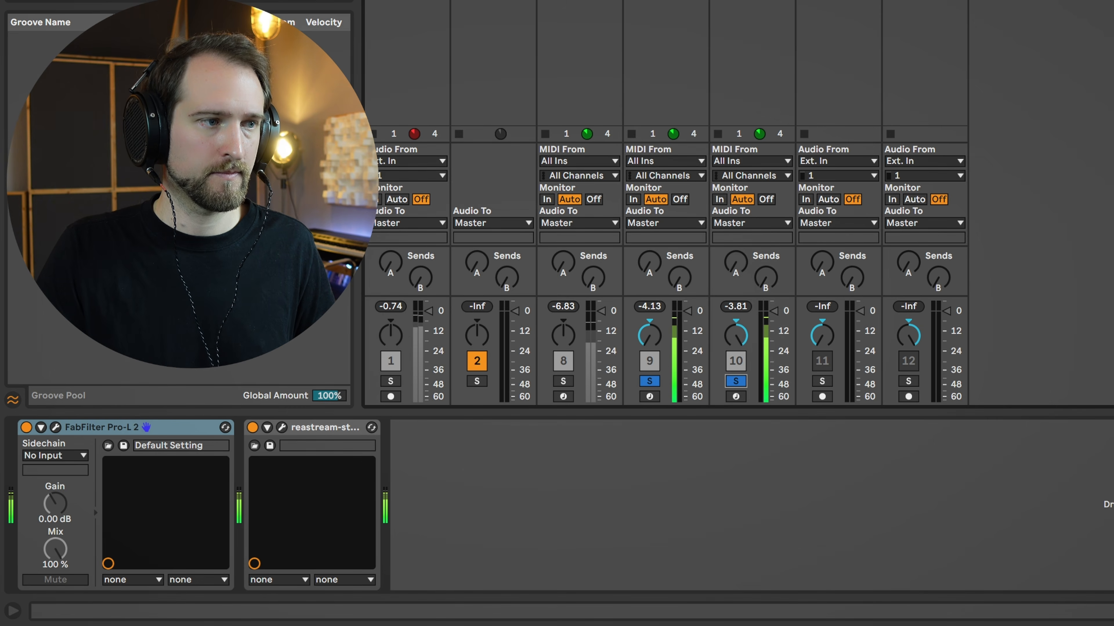
pyautogui.press('space')
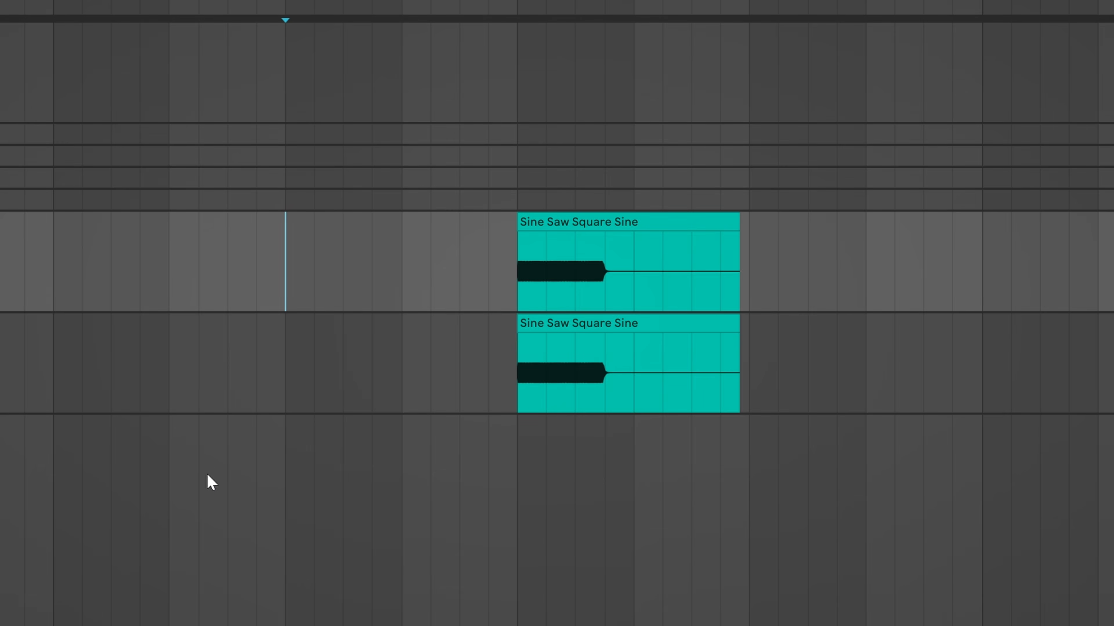
pyautogui.press('space')
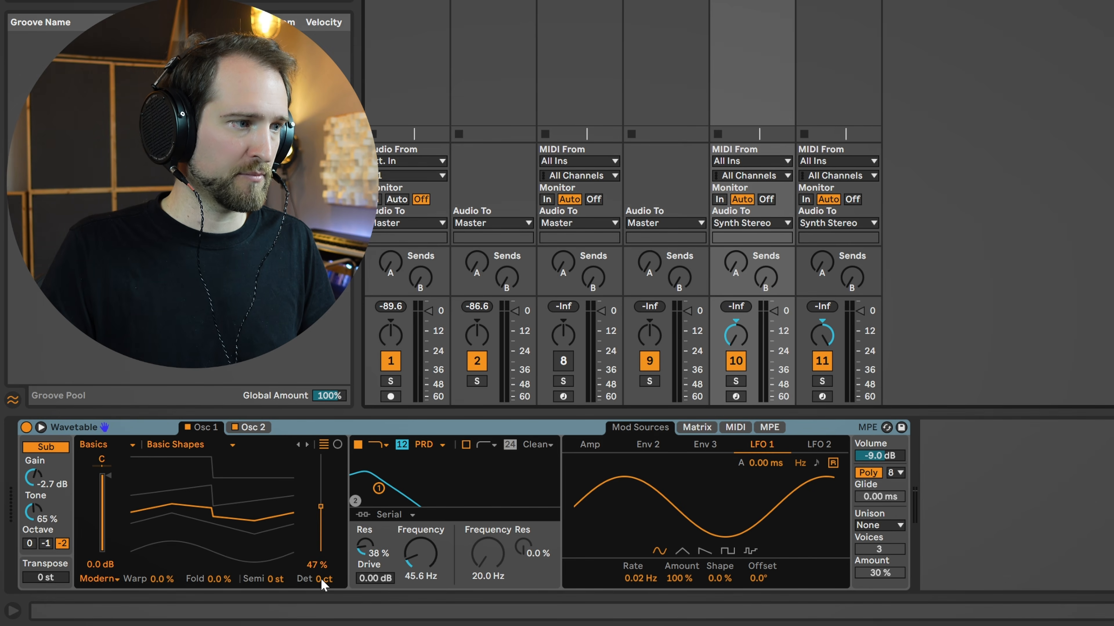
# Detune the left synth's Osc 1 to -11 ct and Osc 2 to -9 ct, and the right synth's Osc 1 to 13 ct
pyautogui.moveTo(322, 580); pyautogui.dragTo(322, 593)
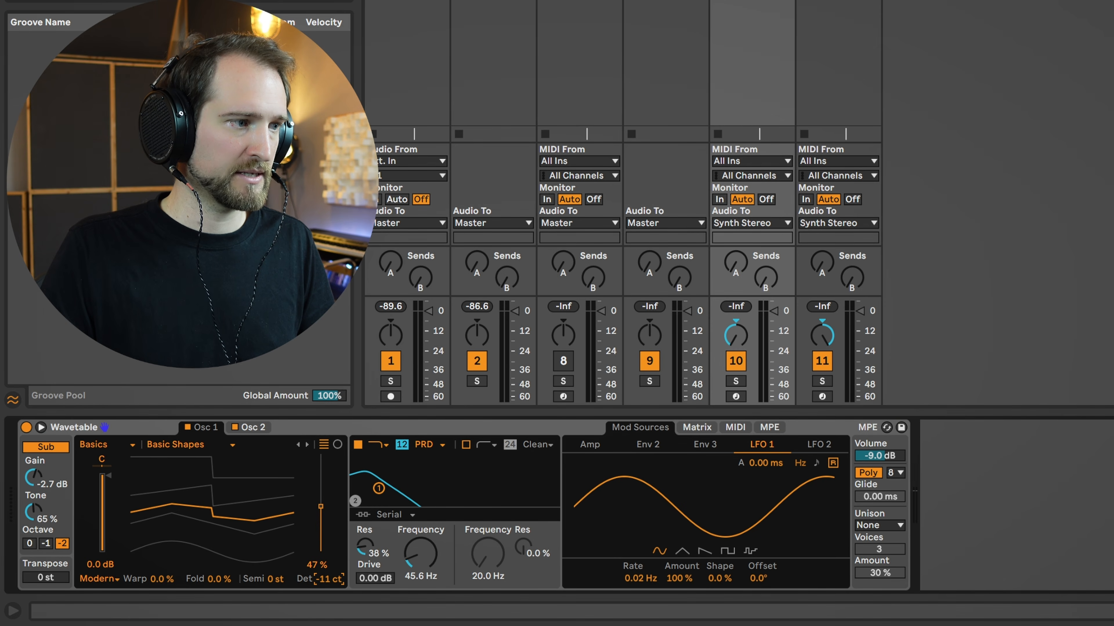
pyautogui.click(248, 428)
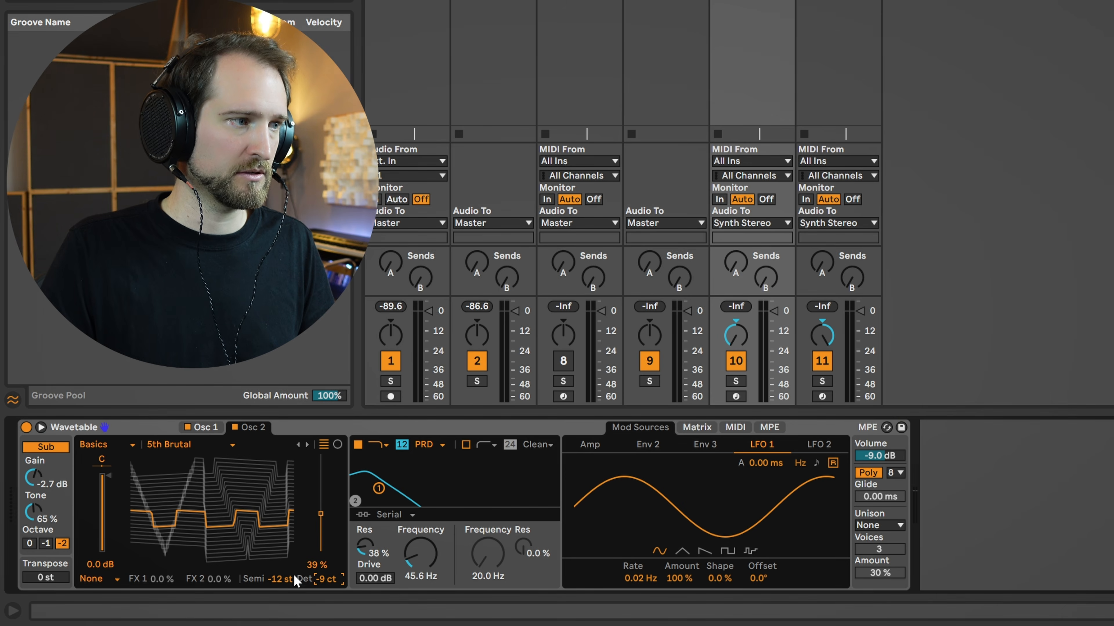
pyautogui.click(838, 62)
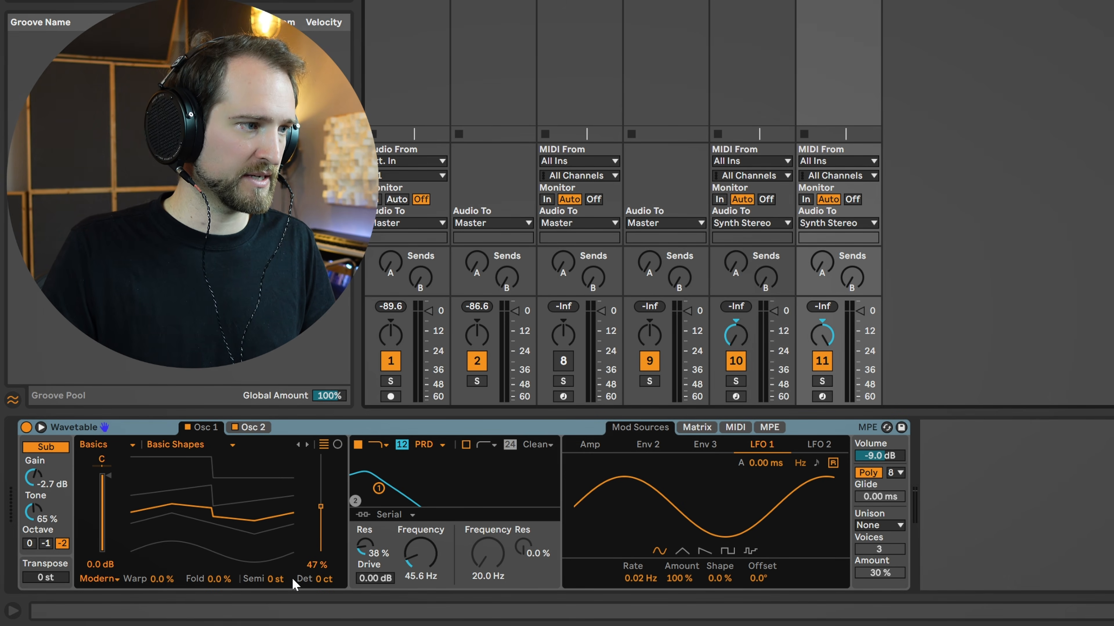
pyautogui.click(324, 579)
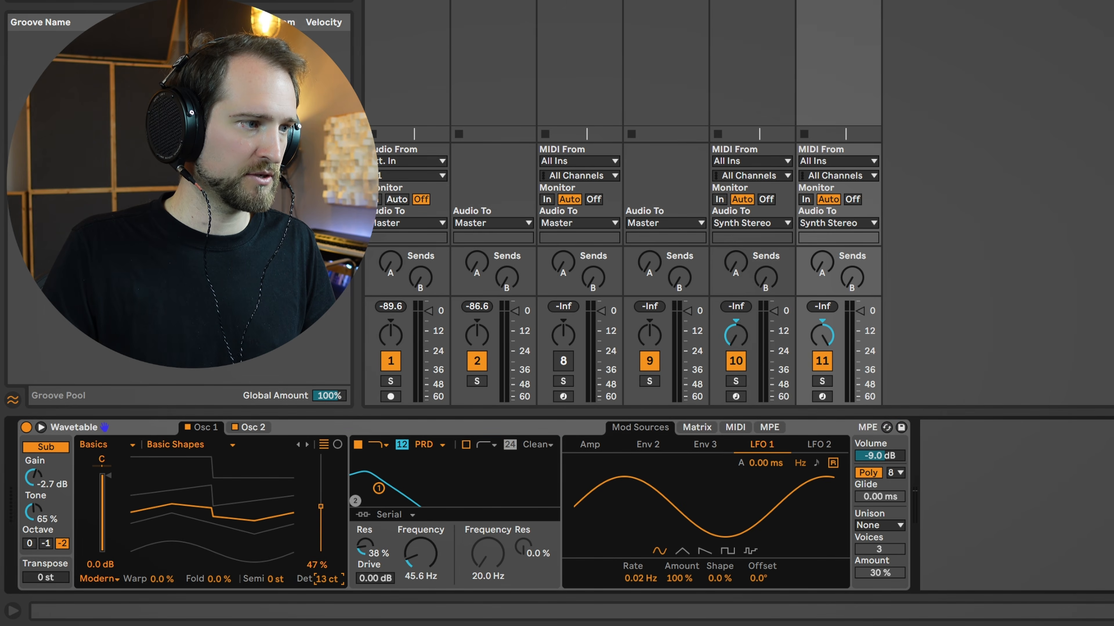
pyautogui.click(250, 428)
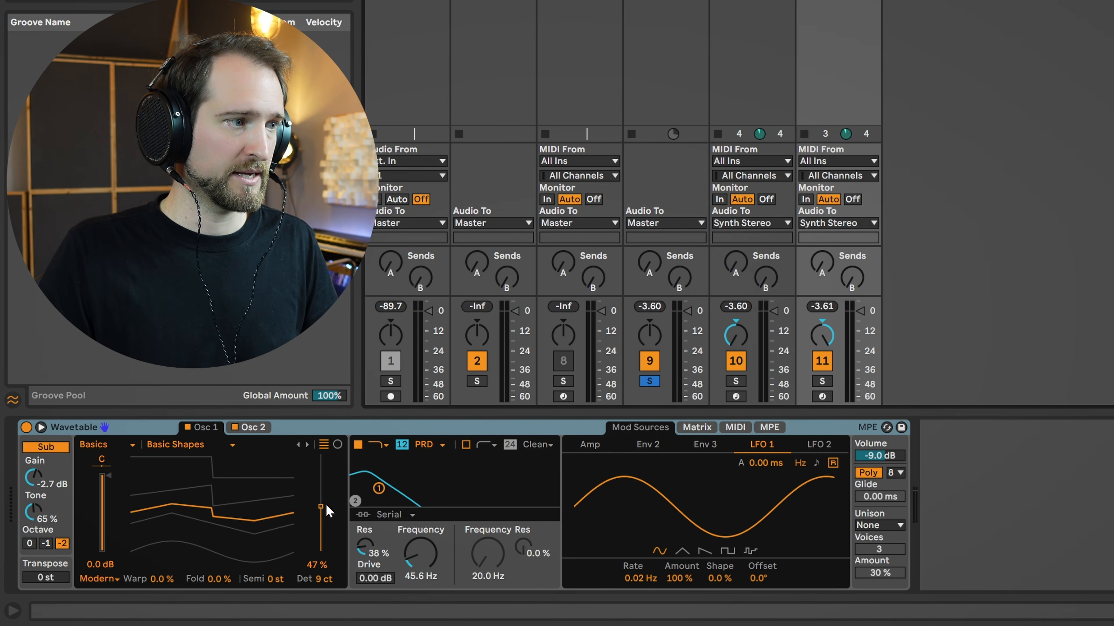
# Set wavetable positions to 74% on the right synth's Osc 1, 49% on the left synth's Osc 2 and 59% on its Osc 1
pyautogui.moveTo(319, 509); pyautogui.dragTo(319, 480)
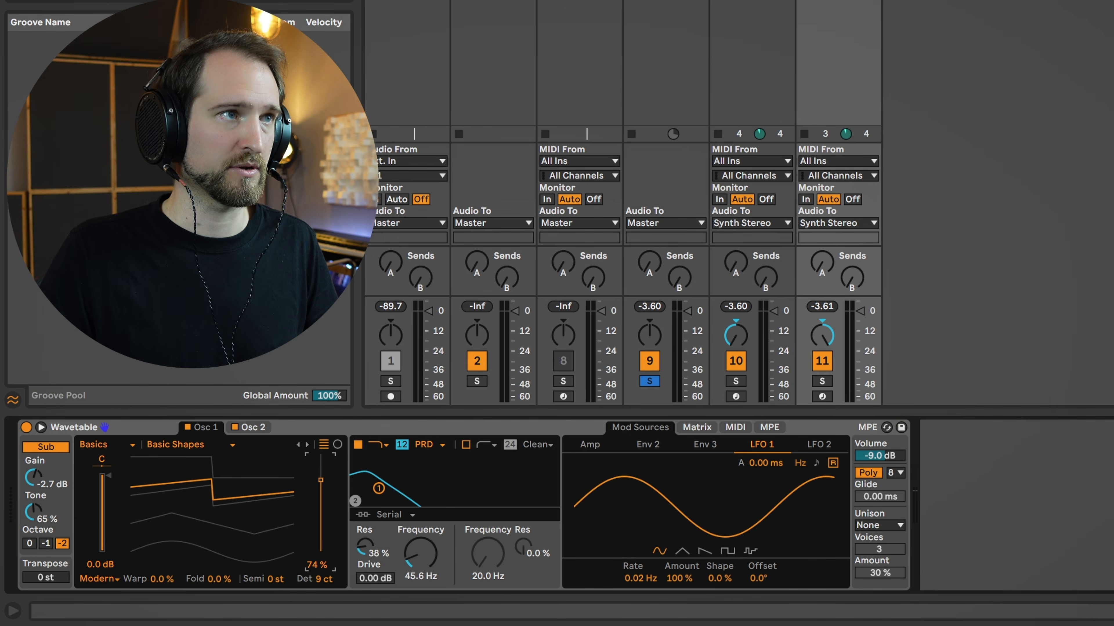
pyautogui.click(751, 63)
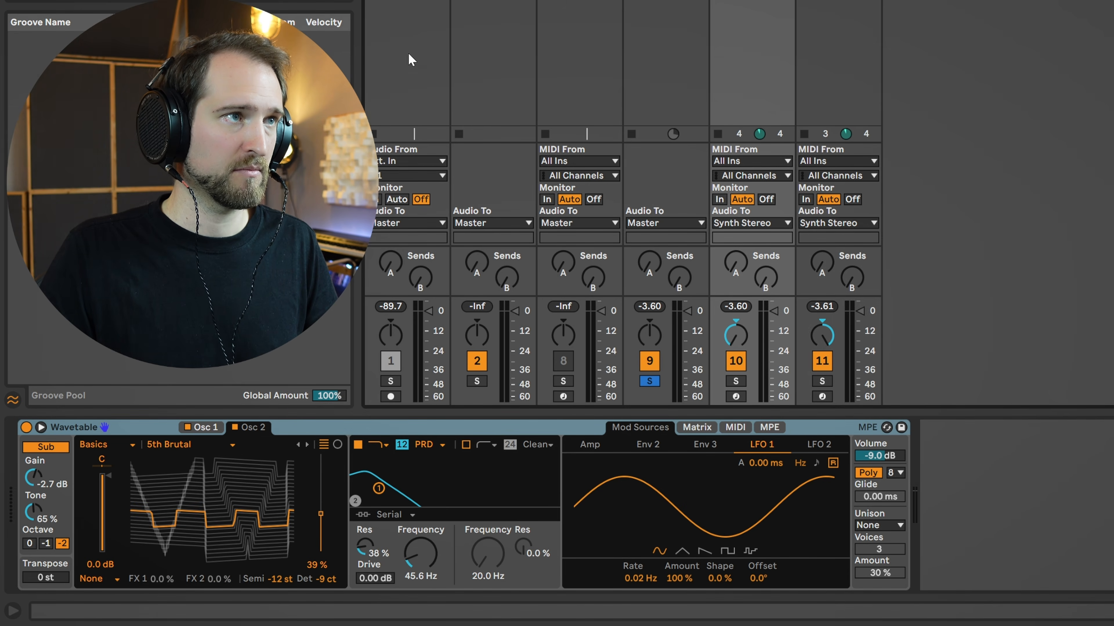
pyautogui.moveTo(321, 513); pyautogui.dragTo(320, 523)
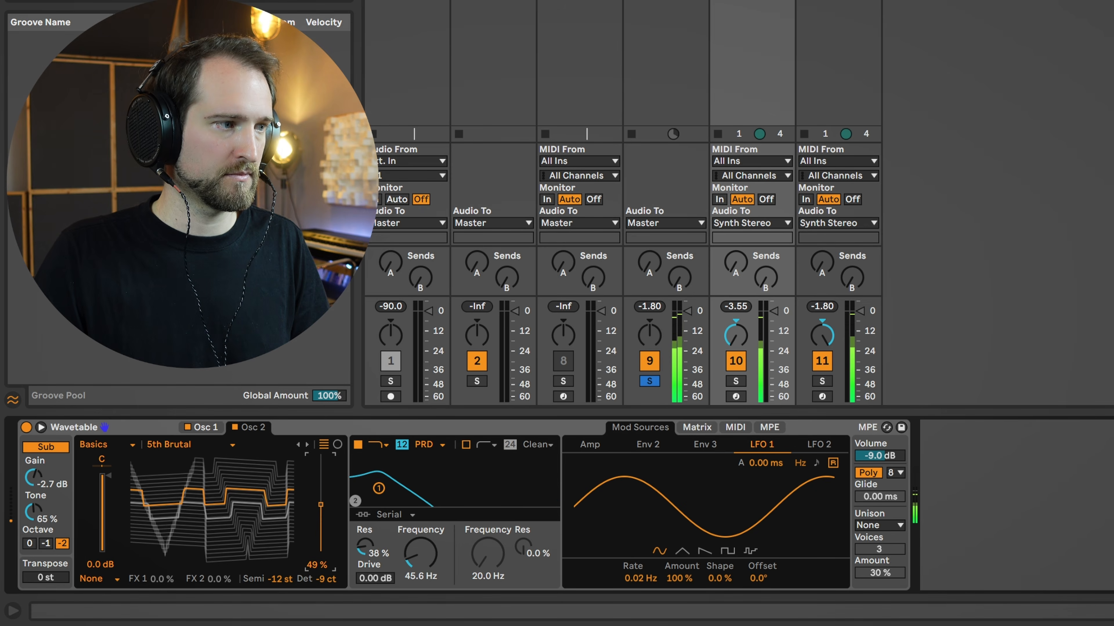
pyautogui.press('Right')
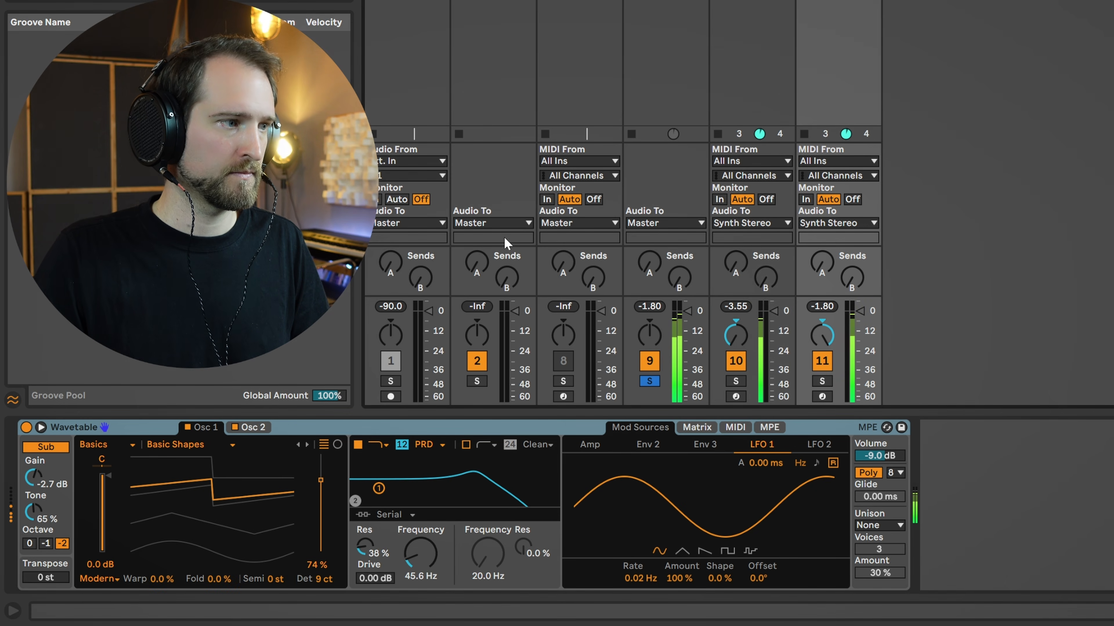
pyautogui.moveTo(321, 483)
pyautogui.mouseDown()
pyautogui.moveTo(322, 463)
pyautogui.moveTo(321, 531)
pyautogui.moveTo(321, 478)
pyautogui.moveTo(321, 506)
pyautogui.moveTo(298, 497)
pyautogui.mouseUp()
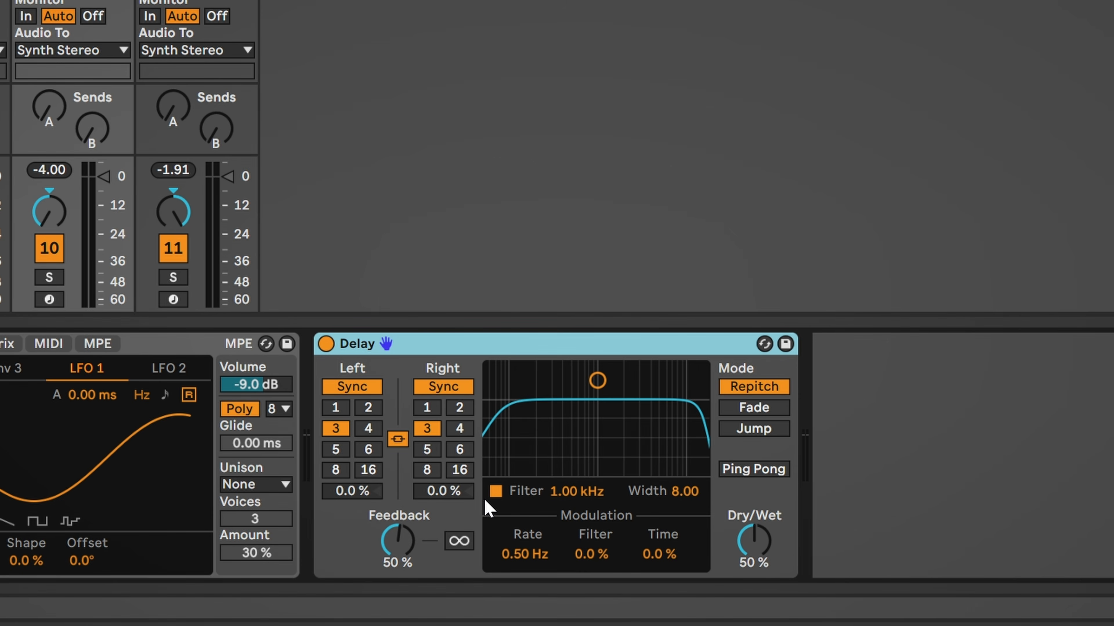
# Disable the left synth's Delay filter, set Dry/Wet to 100%, and change the synced delay to a free time of 24.1 ms
pyautogui.click(495, 491)
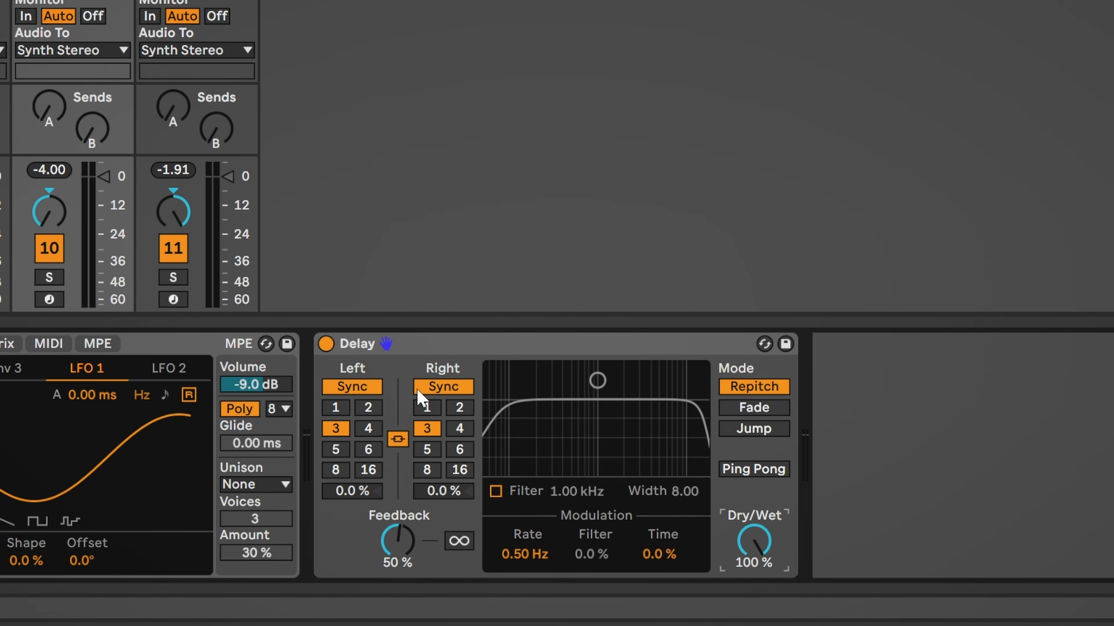
pyautogui.click(361, 386)
pyautogui.moveTo(353, 438); pyautogui.dragTo(353, 490)
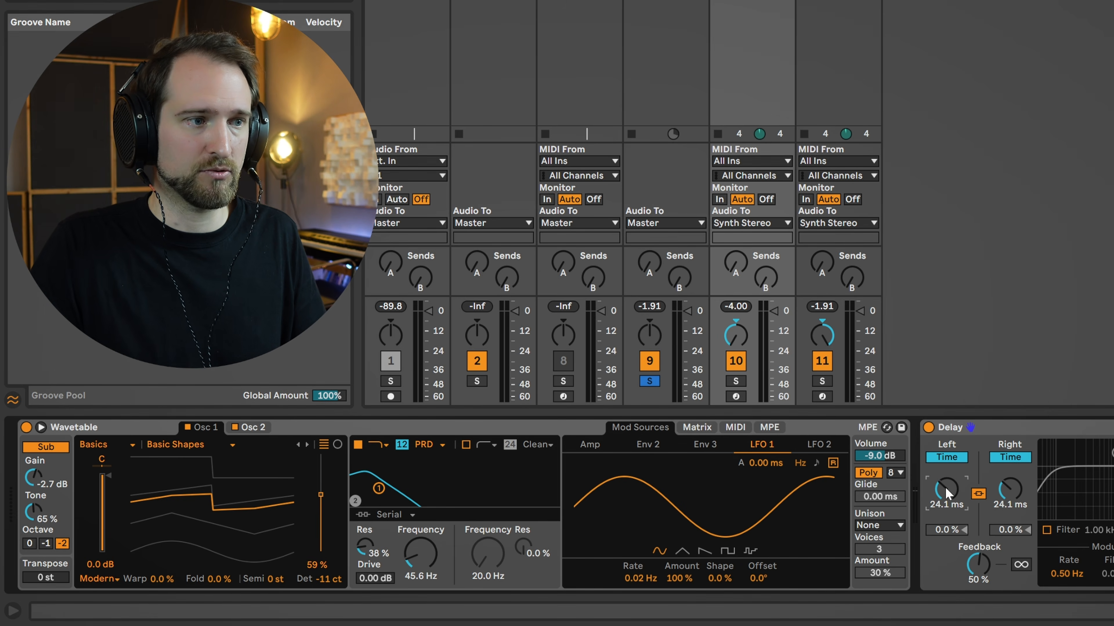
# Audition linked delay times of 21.6 ms and 170 ms, and settle on 19.2 ms for both sides
pyautogui.moveTo(944, 486); pyautogui.dragTo(944, 491)
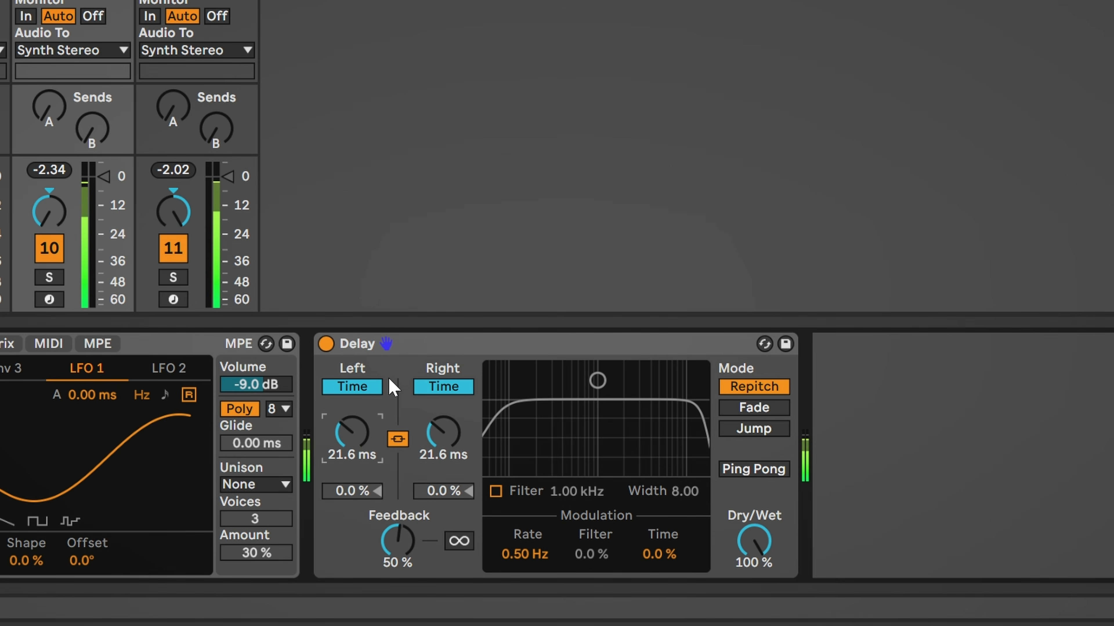
pyautogui.moveTo(352, 432); pyautogui.dragTo(351, 391)
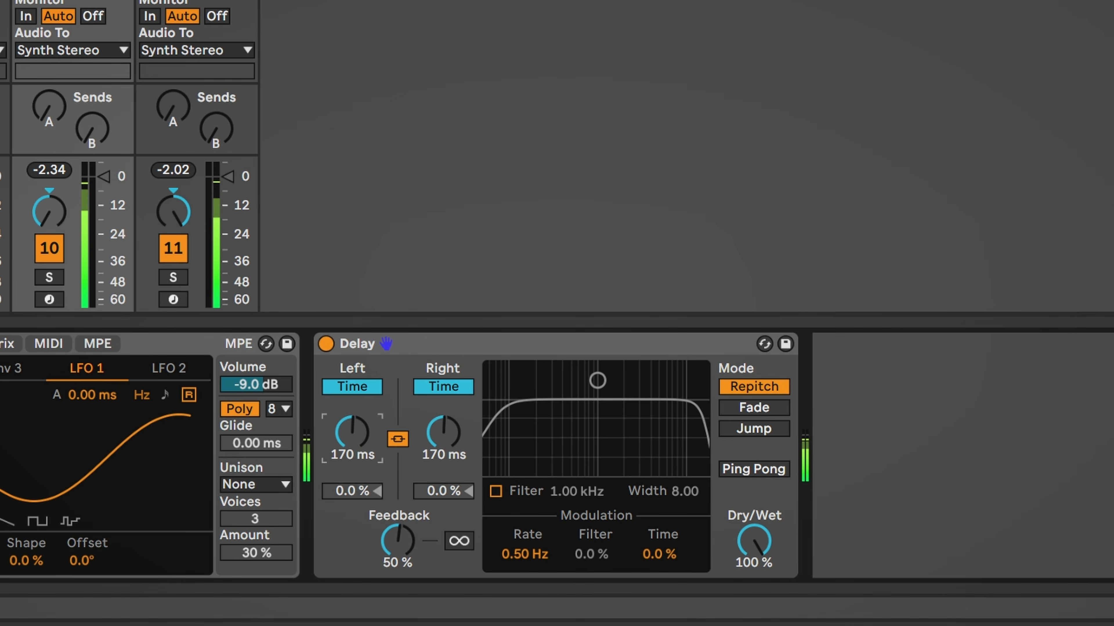
pyautogui.moveTo(344, 432); pyautogui.dragTo(345, 447)
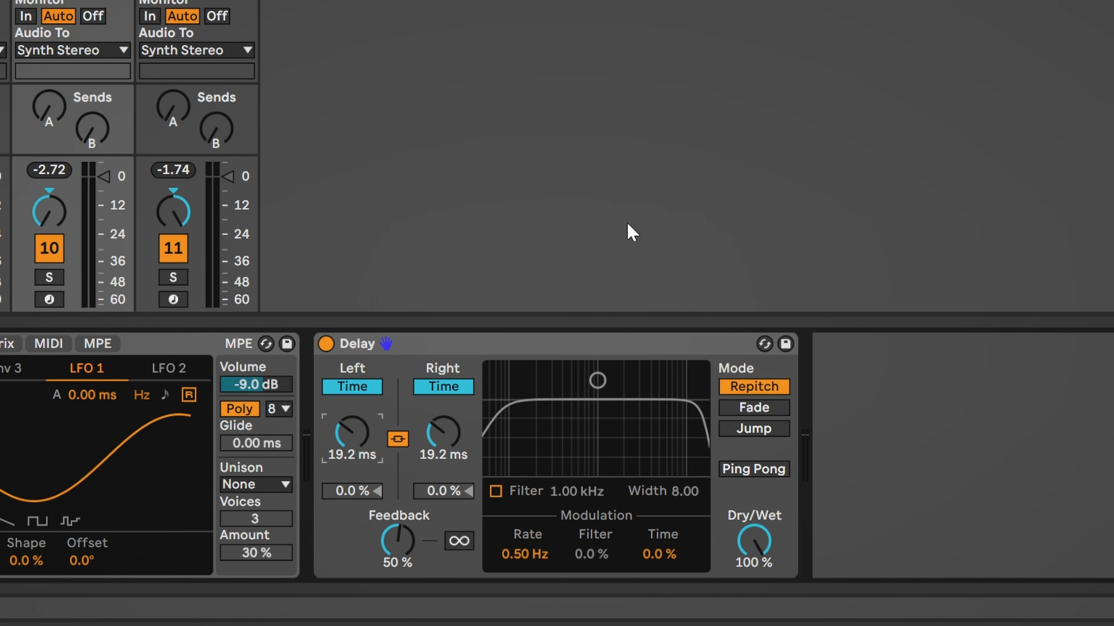
# Audition narrower panning on the left and right synth tracks during playback, widening both gradually back to hard left and hard right
pyautogui.moveTo(38, 212); pyautogui.dragTo(38, 171)
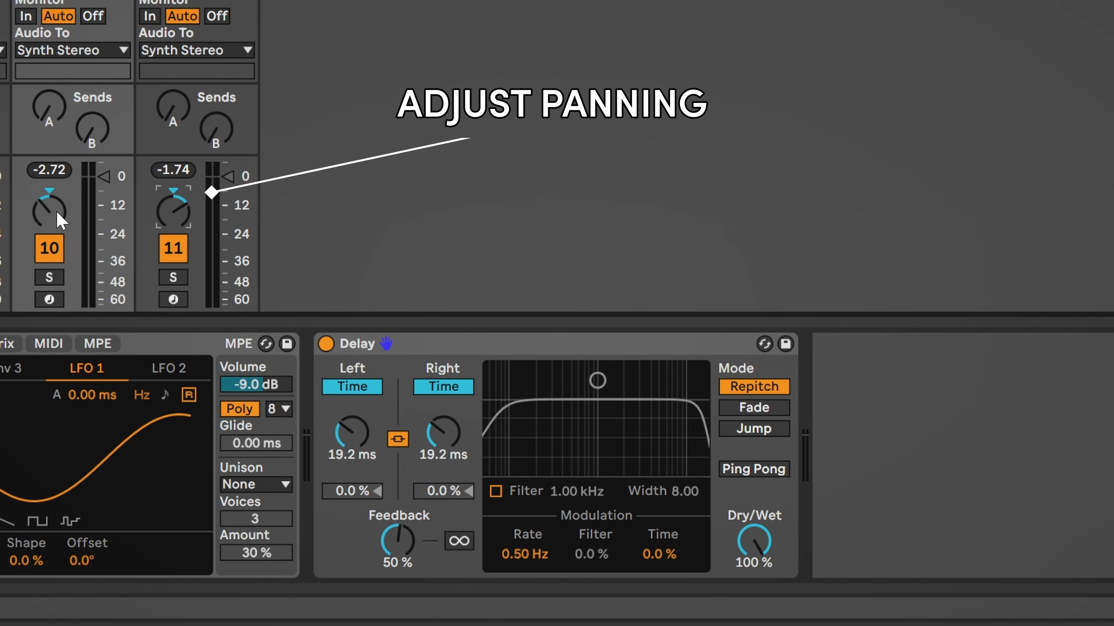
pyautogui.press('space')
pyautogui.moveTo(51, 212); pyautogui.dragTo(52, 226)
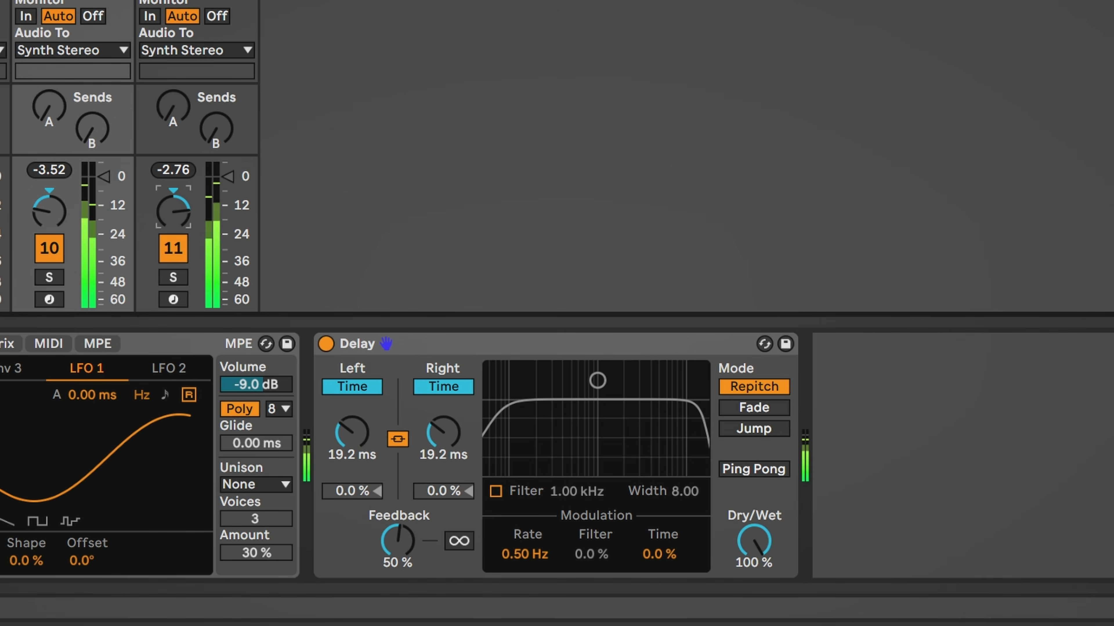
pyautogui.moveTo(60, 219); pyautogui.dragTo(59, 224)
pyautogui.moveTo(165, 205); pyautogui.dragTo(165, 200)
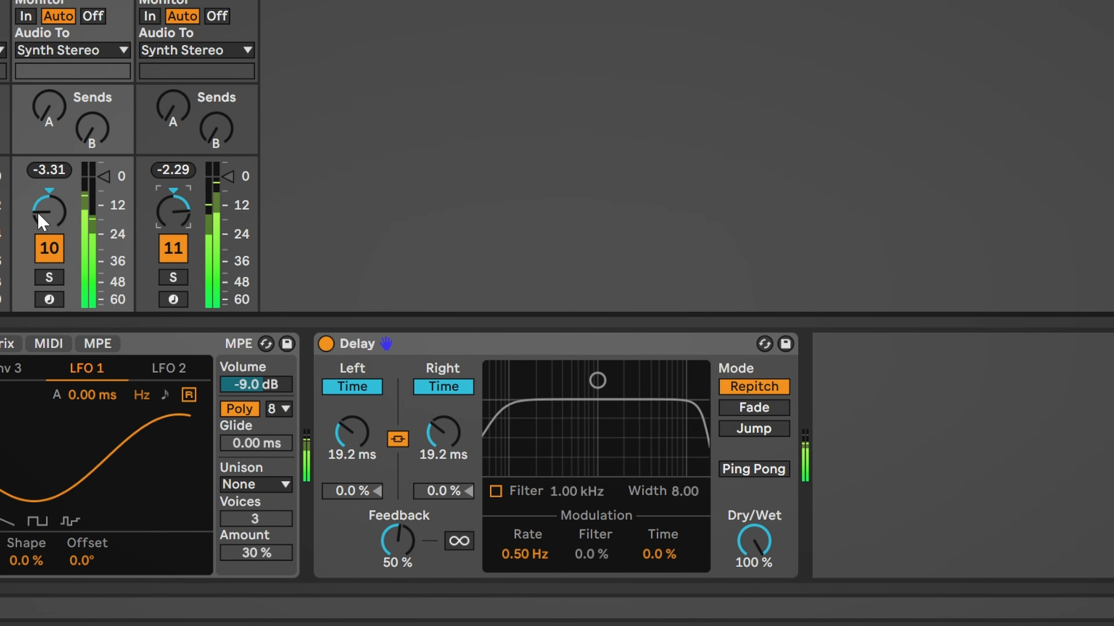
pyautogui.moveTo(38, 214); pyautogui.dragTo(38, 226)
pyautogui.moveTo(170, 198); pyautogui.dragTo(171, 180)
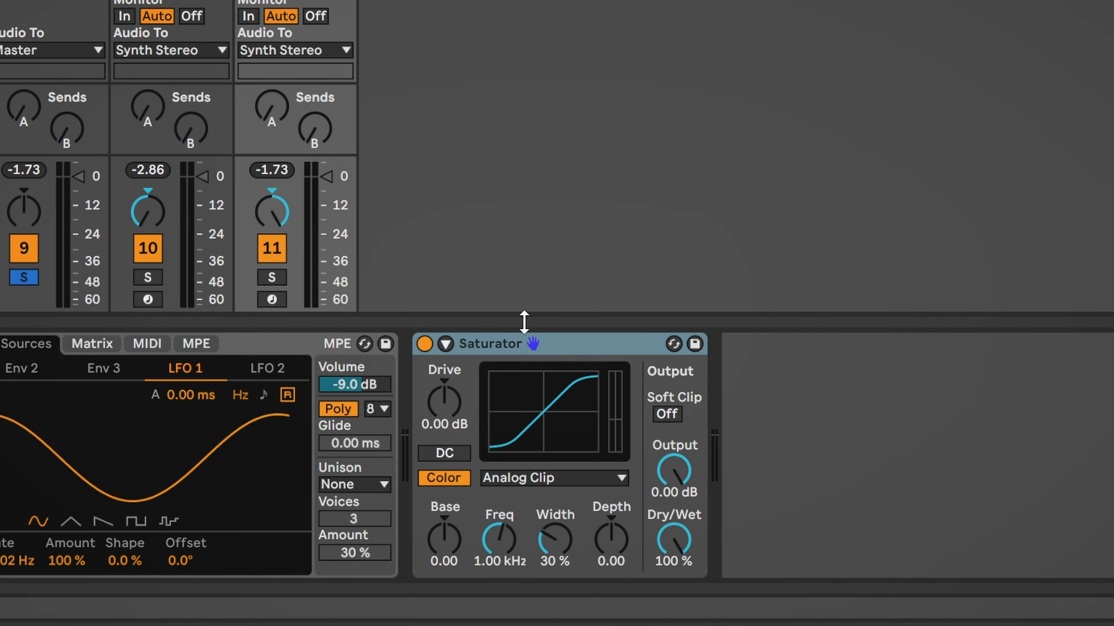
# Set the right synth's Saturator to Medium Curve with 6.29 dB drive and -5.43 dB output, and compare it against bypass
pyautogui.click(501, 482)
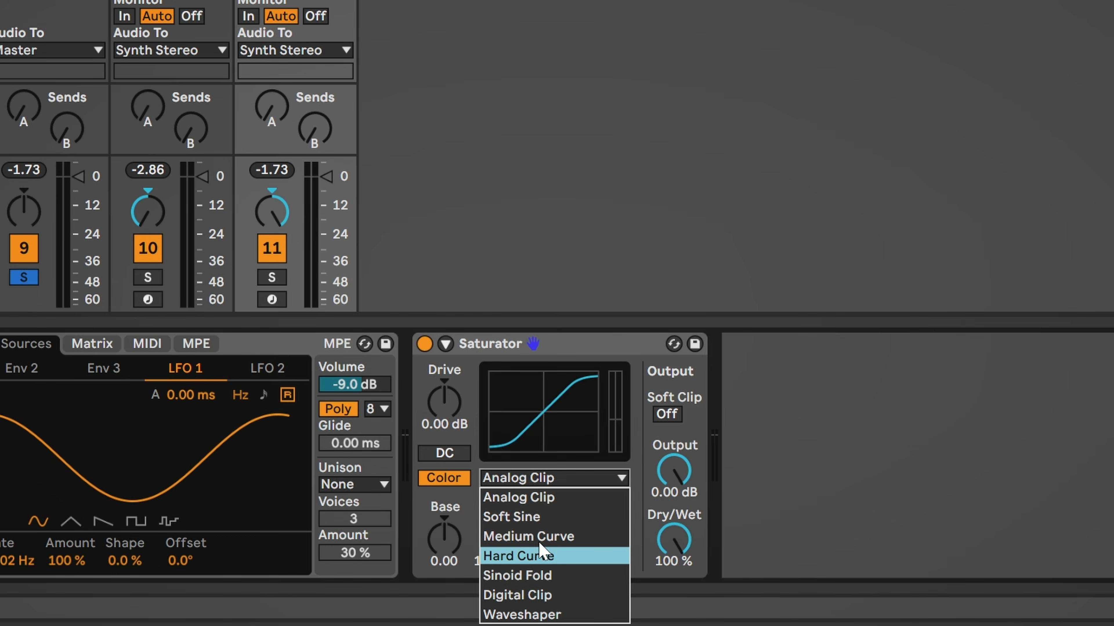
pyautogui.click(541, 539)
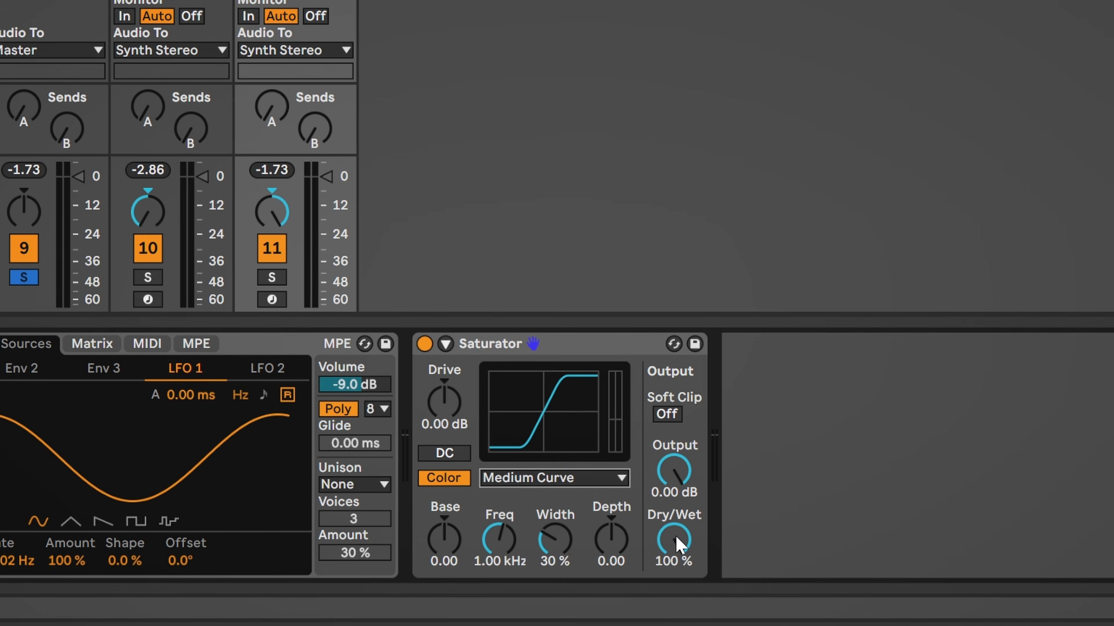
pyautogui.moveTo(444, 401); pyautogui.dragTo(444, 378)
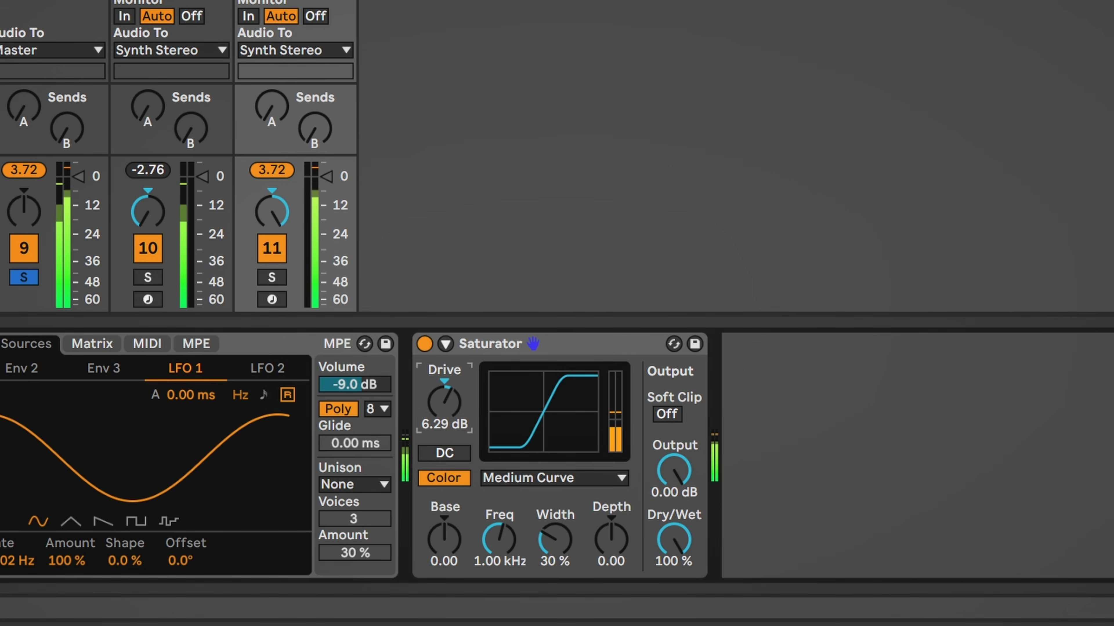
pyautogui.moveTo(671, 470); pyautogui.dragTo(671, 481)
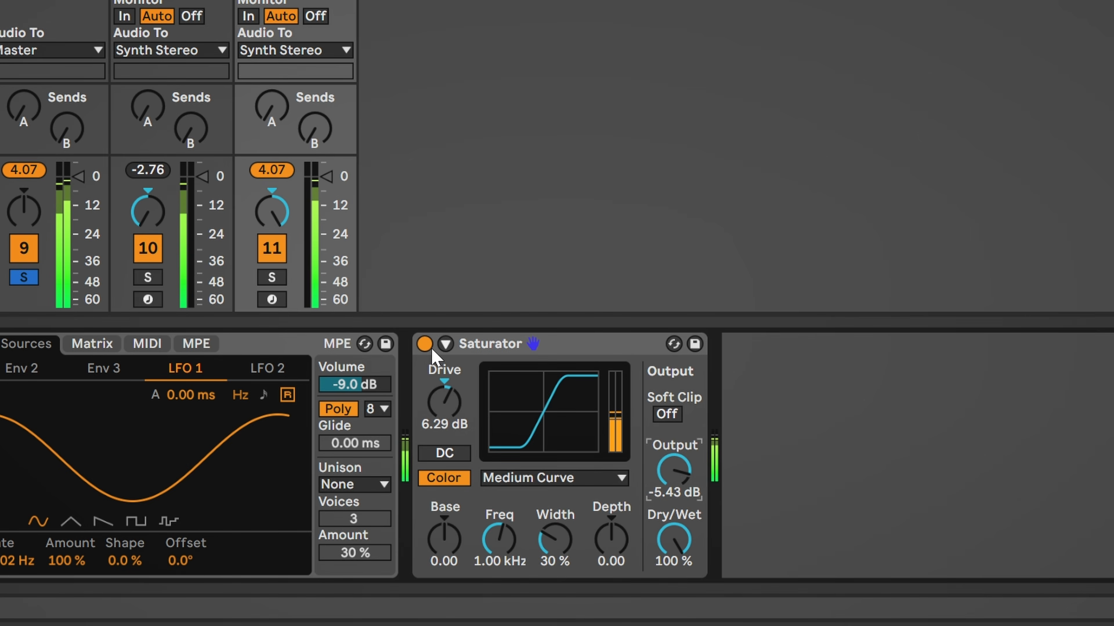
pyautogui.click(425, 345)
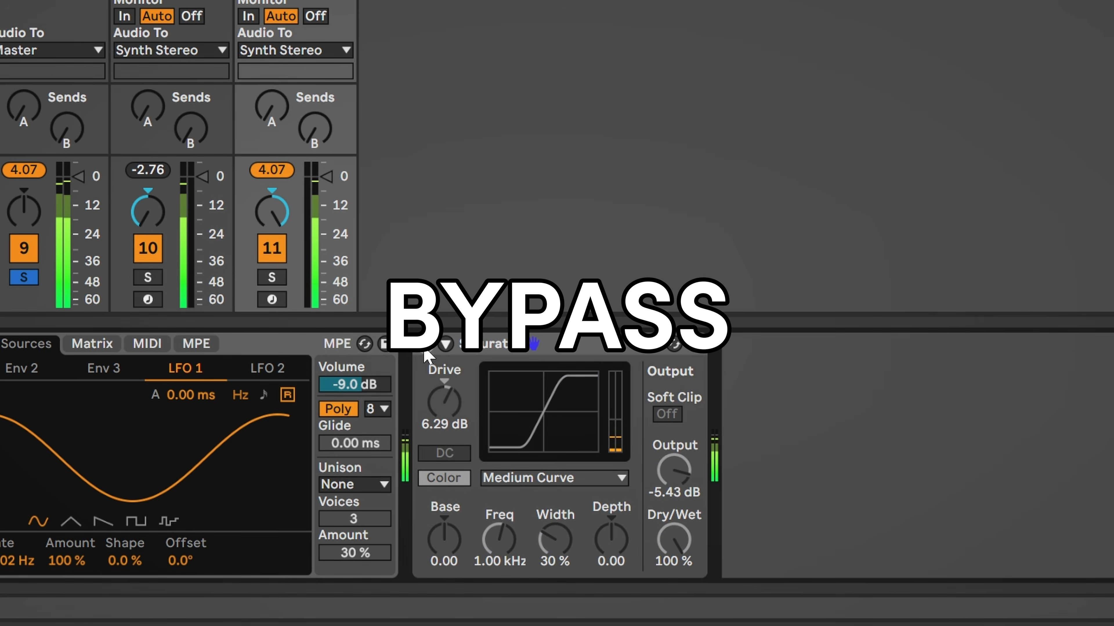
pyautogui.click(425, 344)
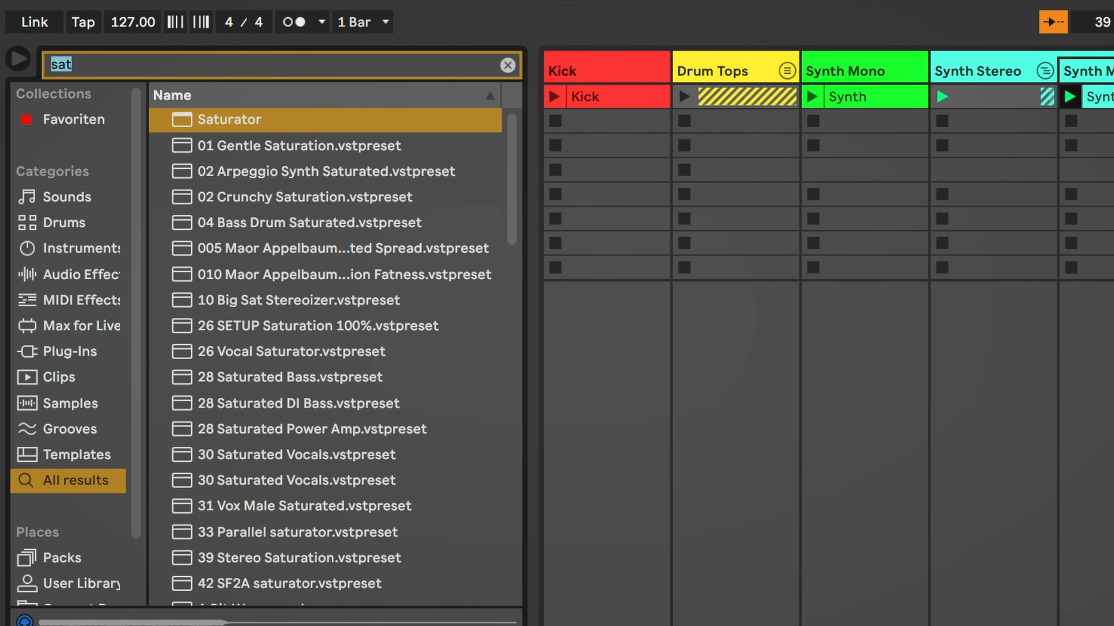
# Add EQ Eight after the right synth's Saturator, boosting about 1.36 dB at 1.11 kHz, slightly raising the high shelf and lowering the low shelf
pyautogui.write('eq')
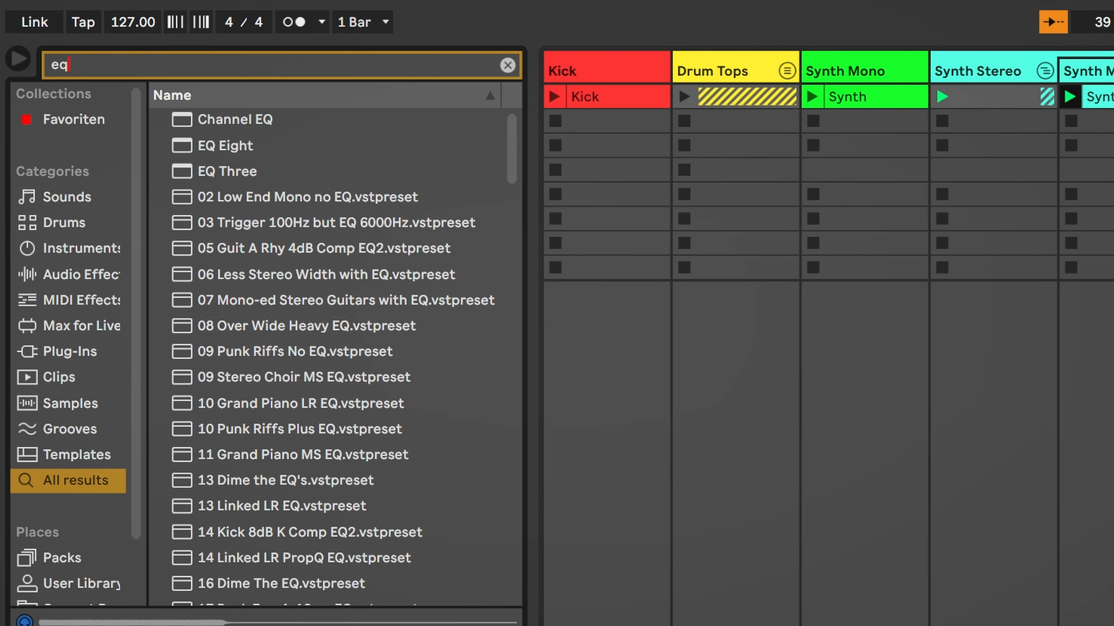
pyautogui.click(244, 137)
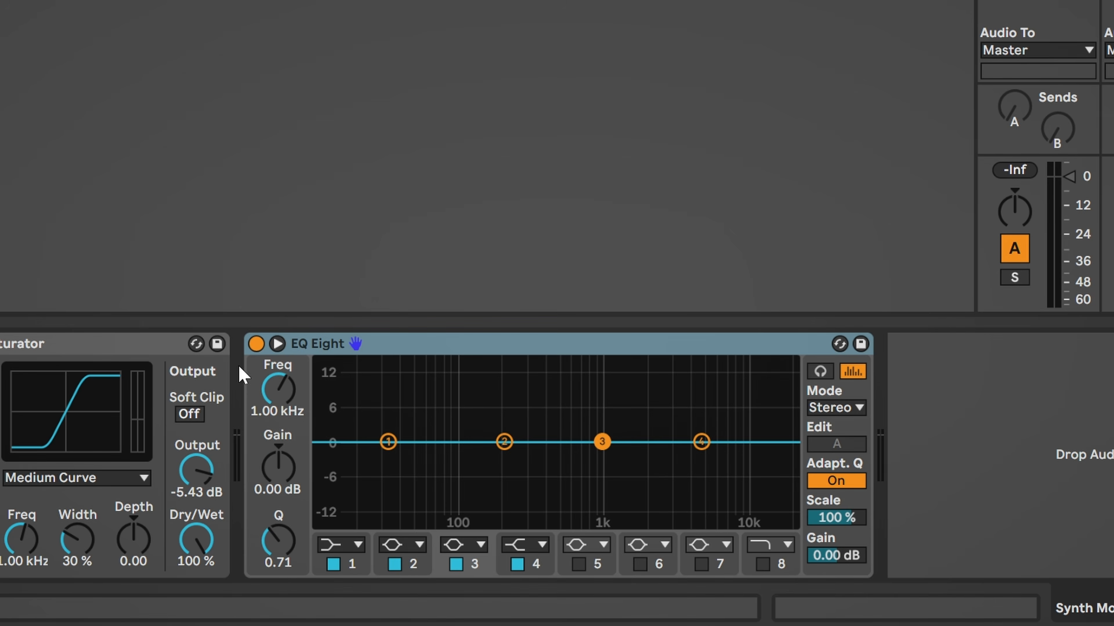
pyautogui.moveTo(701, 442)
pyautogui.mouseDown()
pyautogui.moveTo(666, 428)
pyautogui.moveTo(684, 434)
pyautogui.mouseUp()
pyautogui.moveTo(599, 443); pyautogui.dragTo(609, 434)
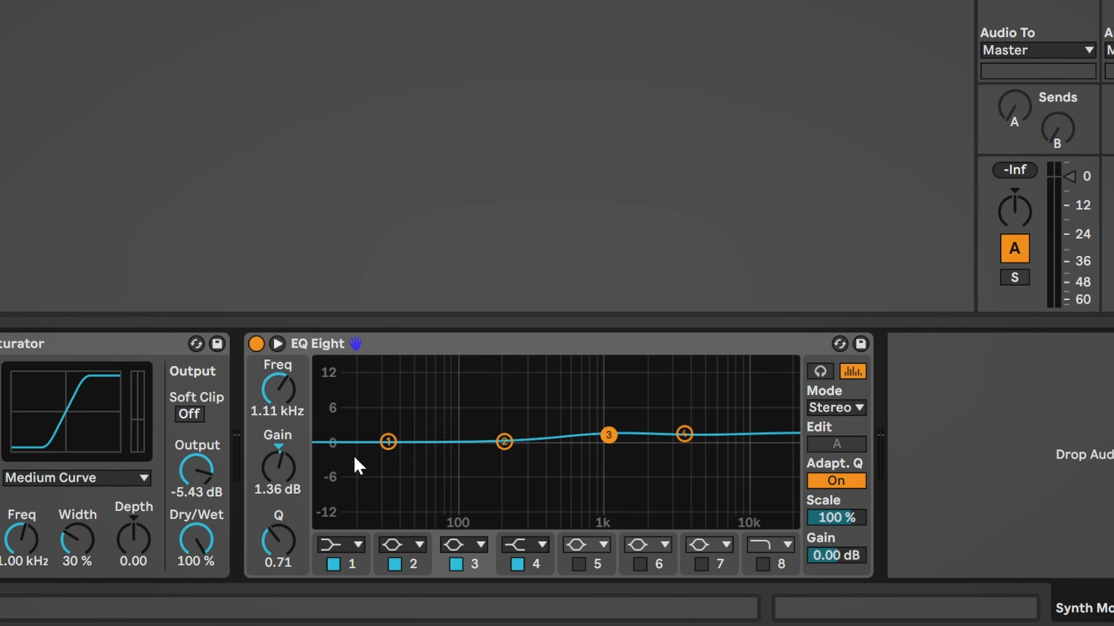
pyautogui.moveTo(389, 441); pyautogui.dragTo(413, 460)
pyautogui.press('space')
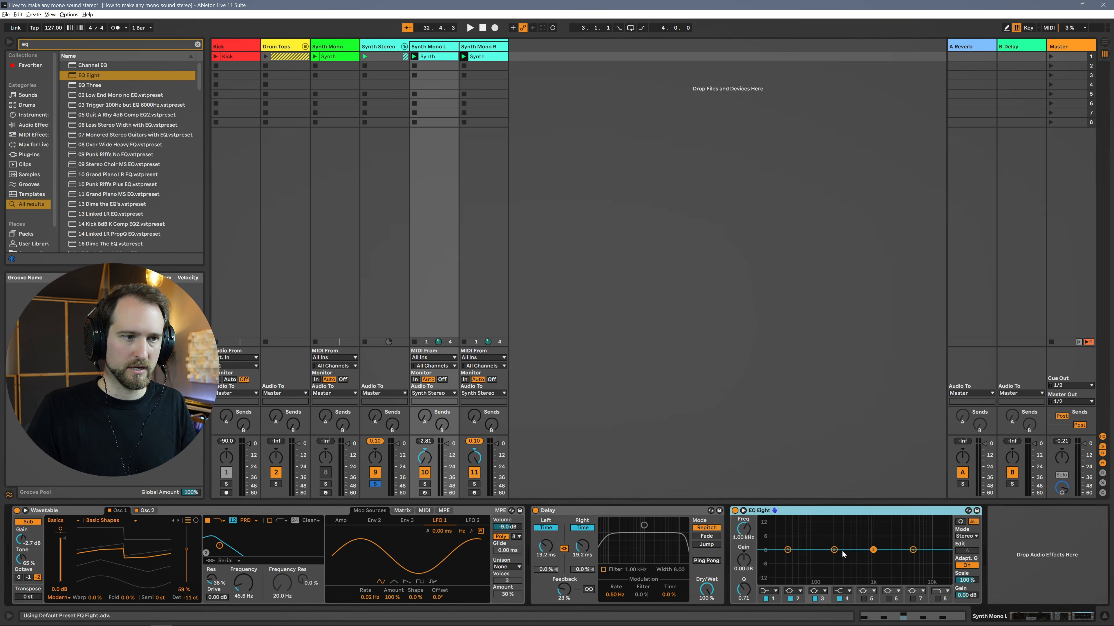
# Slightly raise the low shelf on the left synth's EQ Eight and boost band 2 by about 1.86 dB at 290 Hz
pyautogui.moveTo(786, 550); pyautogui.dragTo(811, 546)
pyautogui.moveTo(441, 433); pyautogui.dragTo(520, 433)
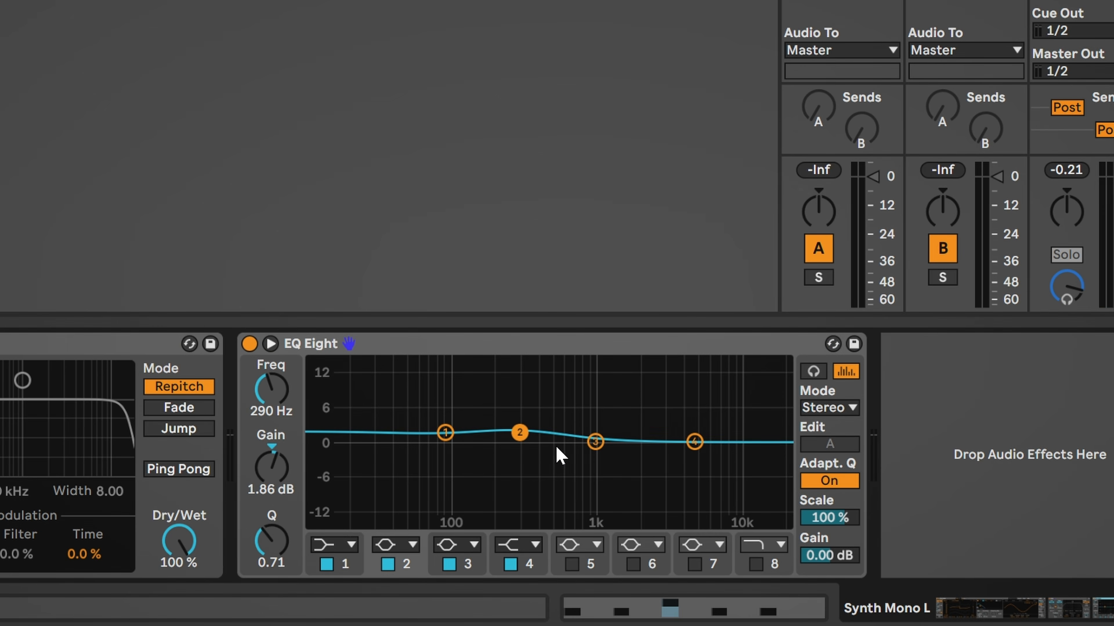
# On the left synth's EQ Eight, cut band 3 slightly near 1.5 kHz, set band 4 to -1.12 dB at 5.27 kHz, and audition the result
pyautogui.moveTo(596, 442); pyautogui.dragTo(623, 452)
pyautogui.moveTo(697, 445); pyautogui.dragTo(697, 448)
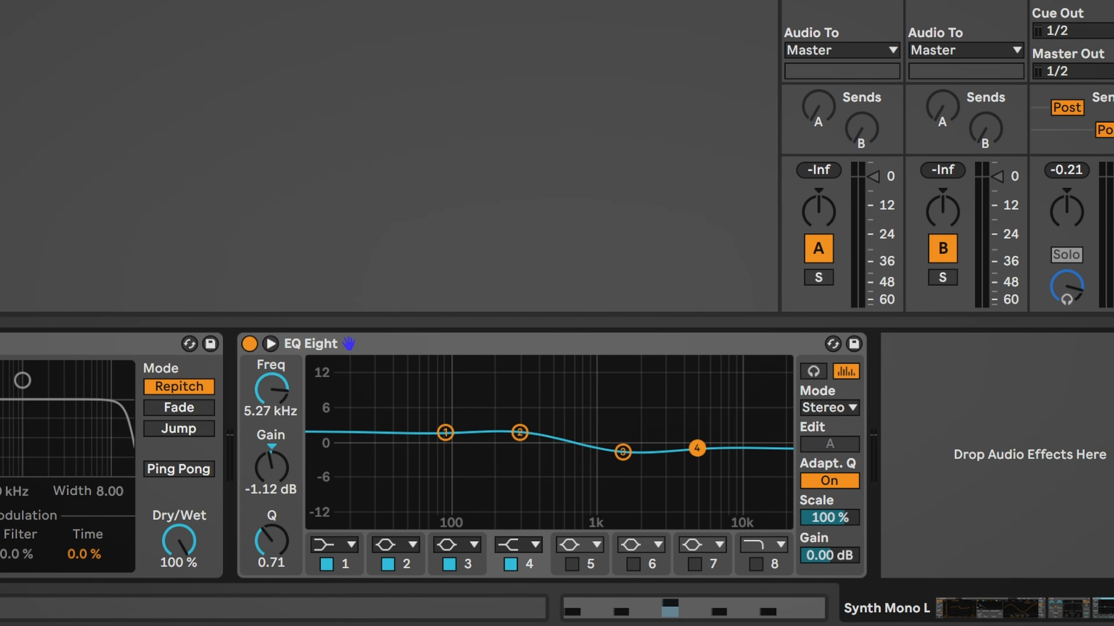
pyautogui.press('space')
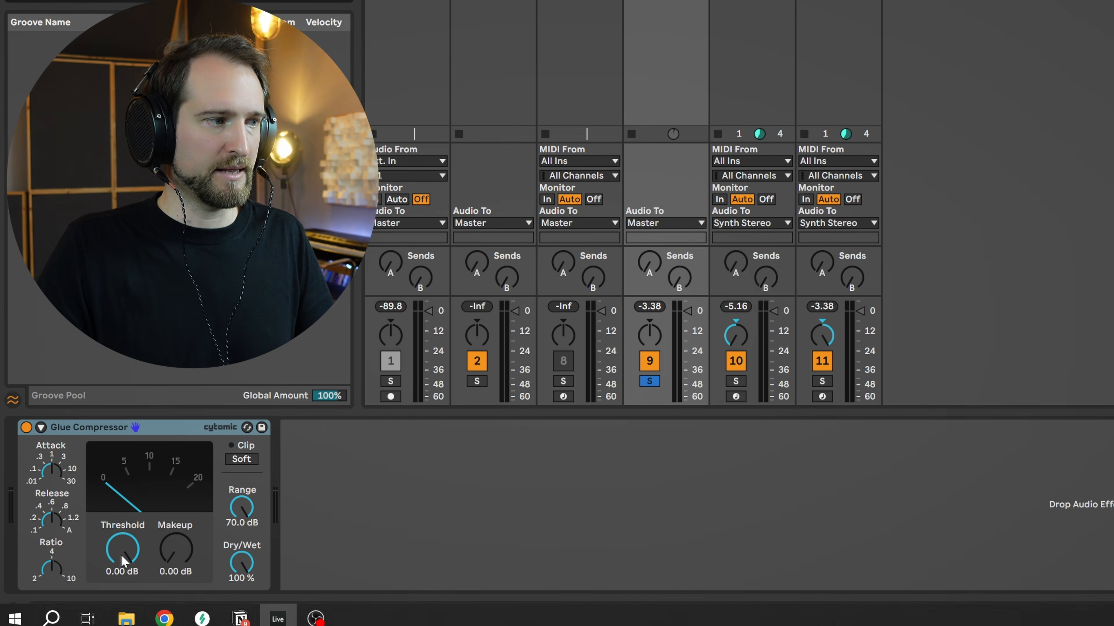
# Set the stereo group's Glue Compressor attack, release and a 2:1 ratio, with -7.94 dB threshold and 2.54 dB makeup, and compare with bypass
pyautogui.moveTo(46, 476); pyautogui.dragTo(46, 443)
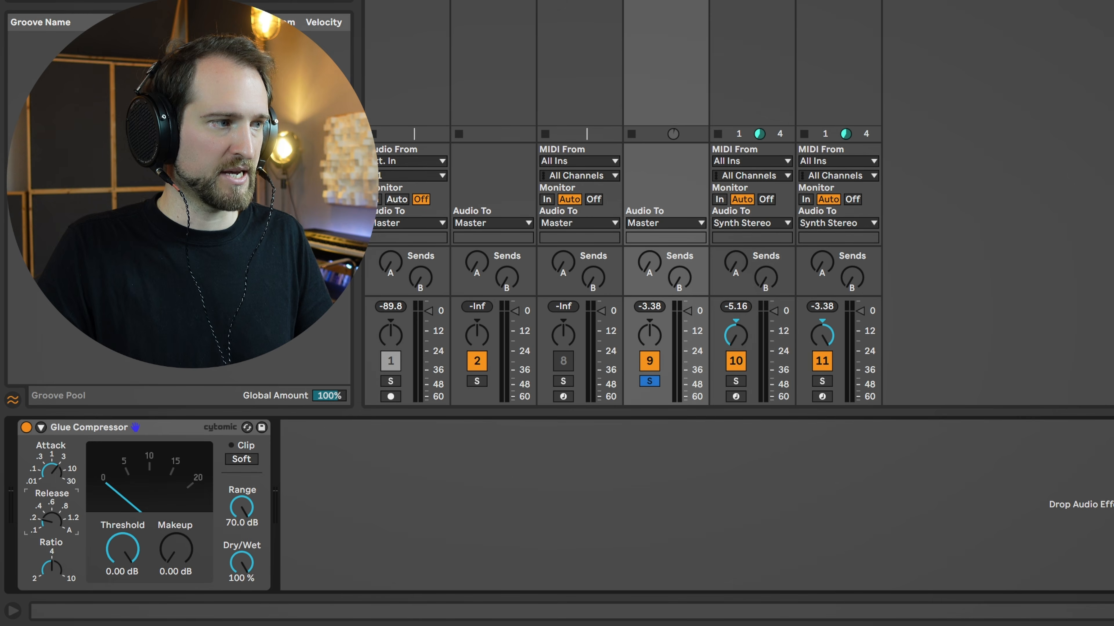
pyautogui.click(55, 563)
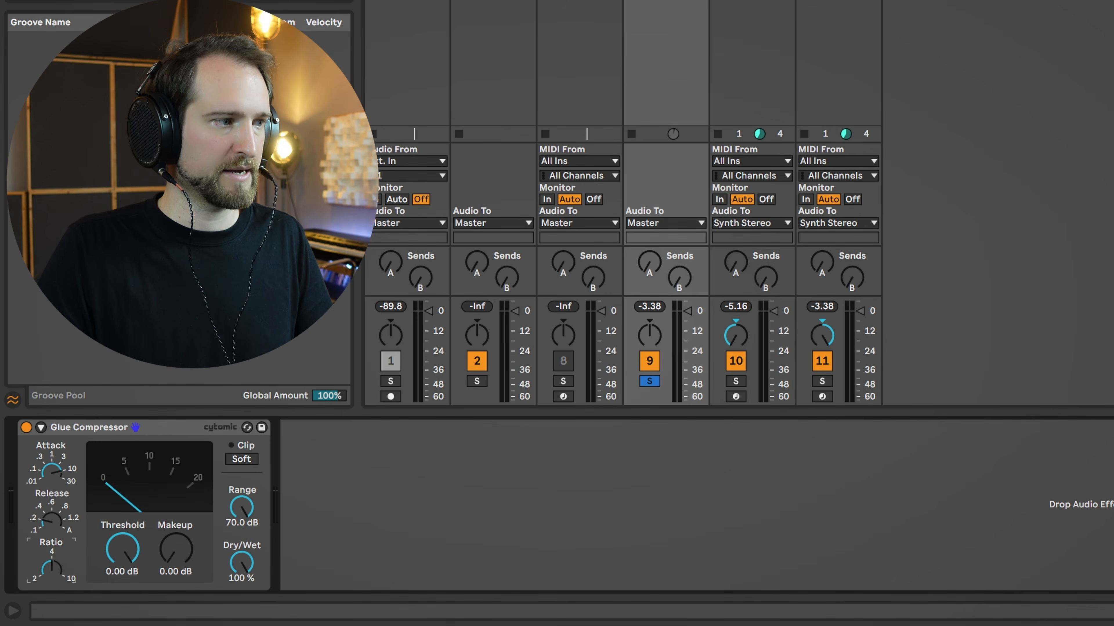
pyautogui.moveTo(126, 549); pyautogui.dragTo(179, 539)
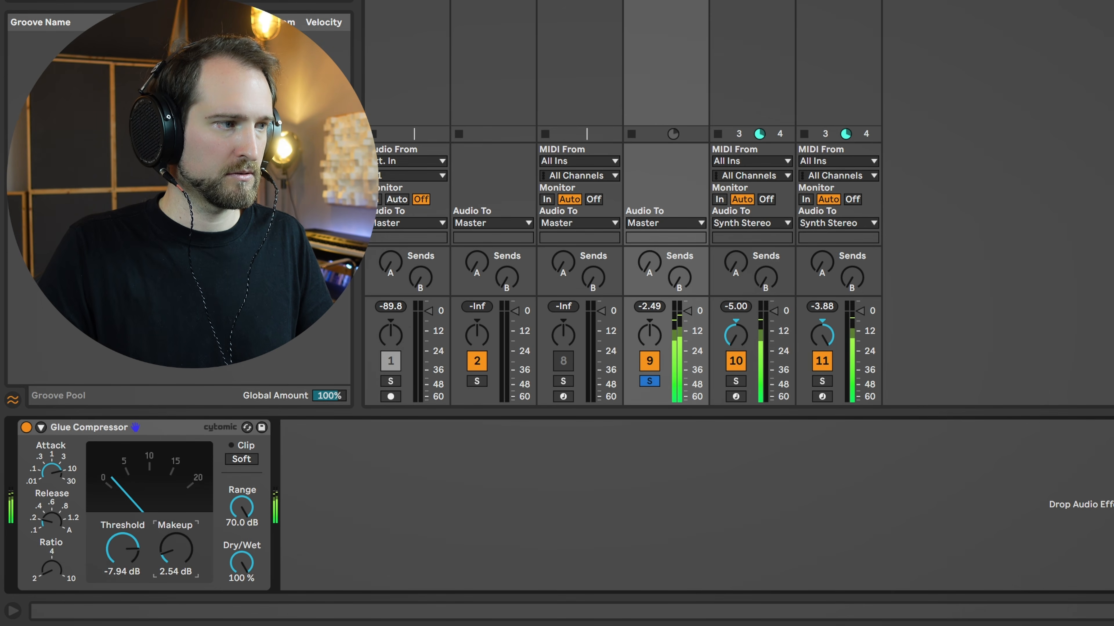
pyautogui.click(26, 427)
pyautogui.click(26, 427)
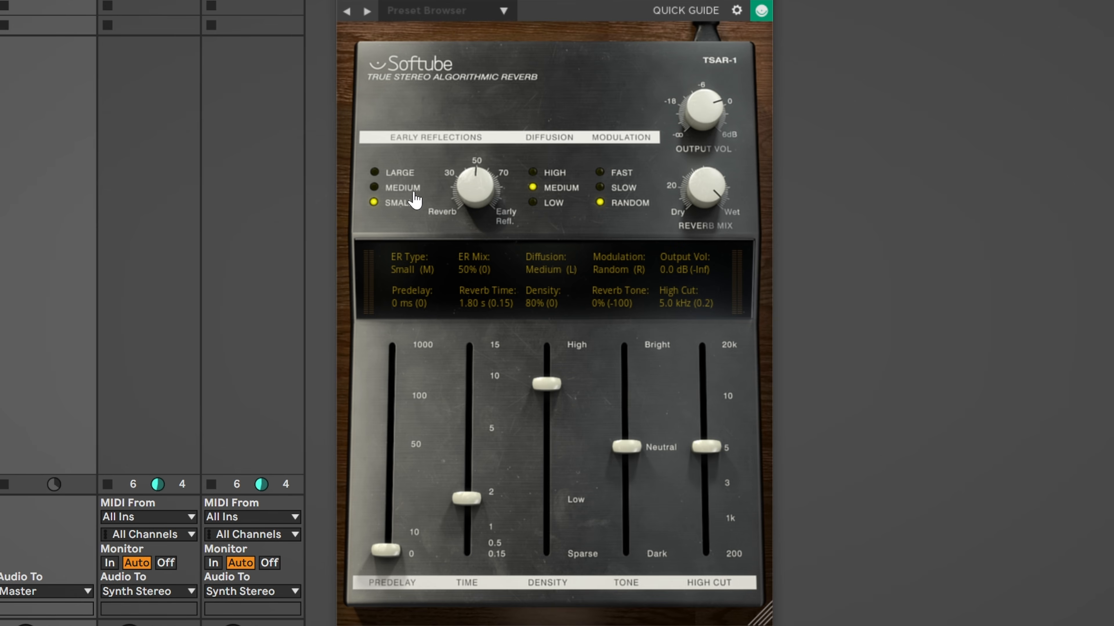
# Set the TSAR-1 reverb's early reflections to Medium with a 75% mix, and shorten its reverb time to 1.43 s
pyautogui.click(409, 195)
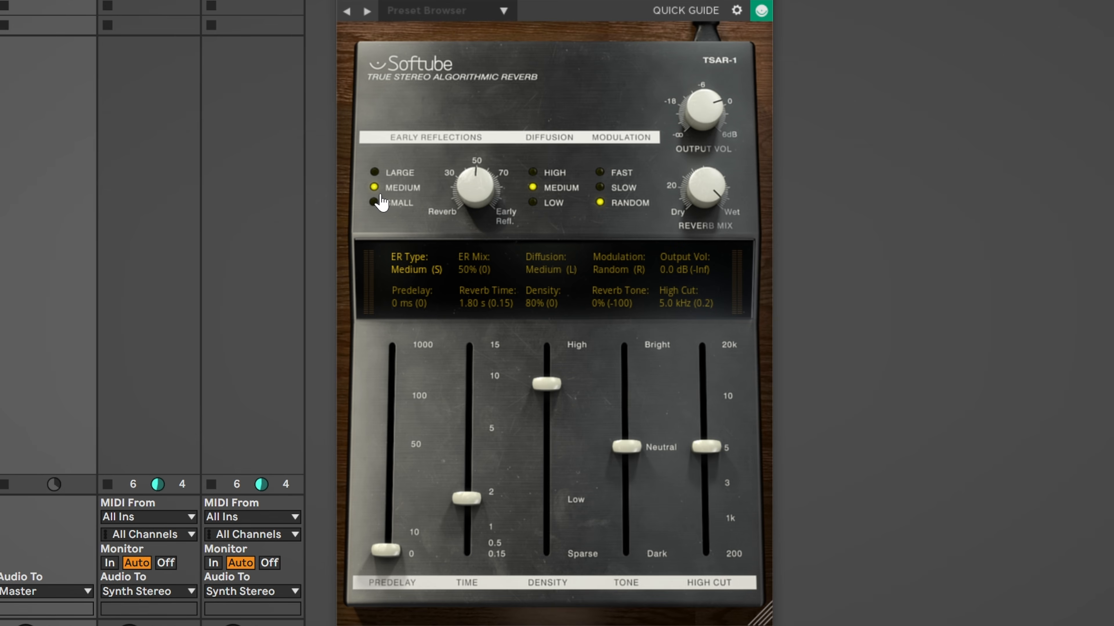
pyautogui.moveTo(468, 188); pyautogui.dragTo(468, 183)
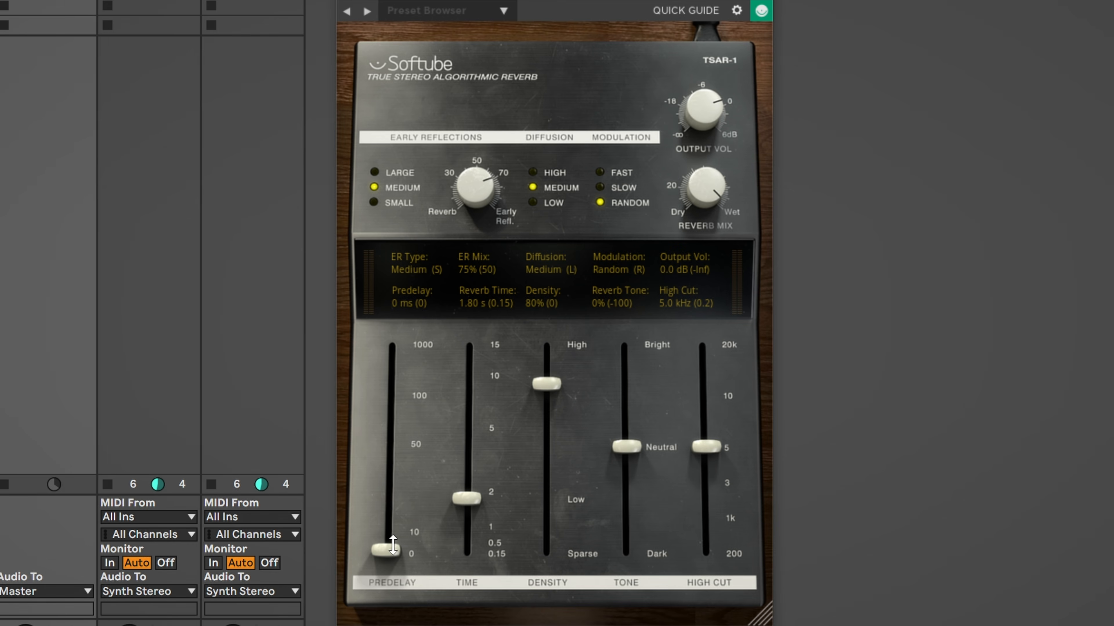
pyautogui.moveTo(461, 503)
pyautogui.mouseDown()
pyautogui.moveTo(464, 514)
pyautogui.moveTo(465, 504)
pyautogui.mouseUp()
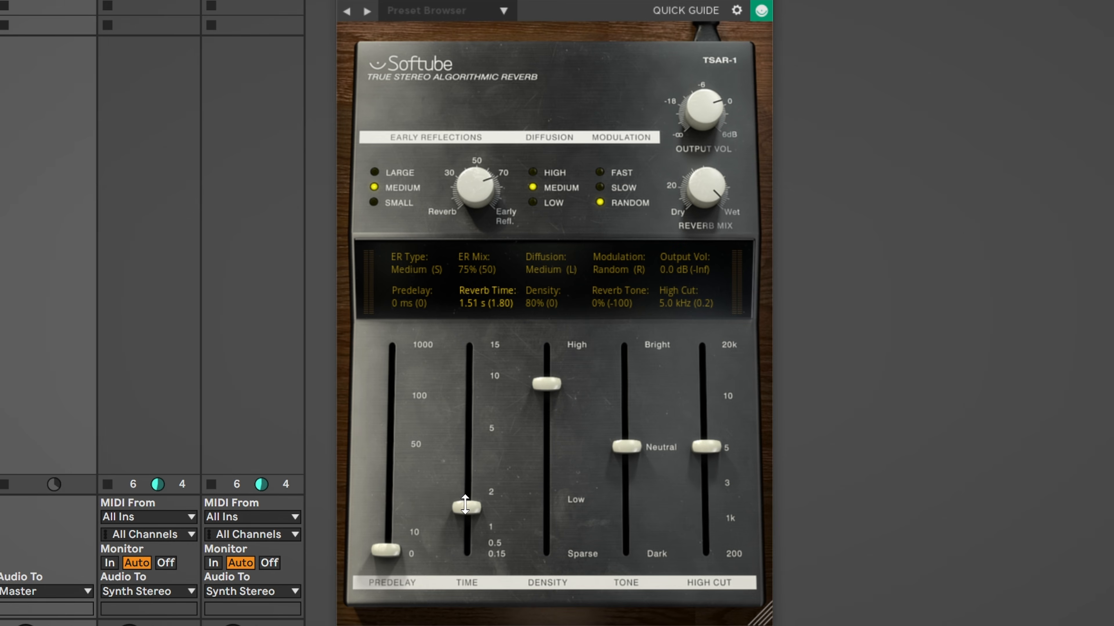
# Darken the TSAR-1 reverb with a -52% tone and 1.9 kHz high cut, and raise its density to 100%
pyautogui.moveTo(625, 447); pyautogui.dragTo(624, 495)
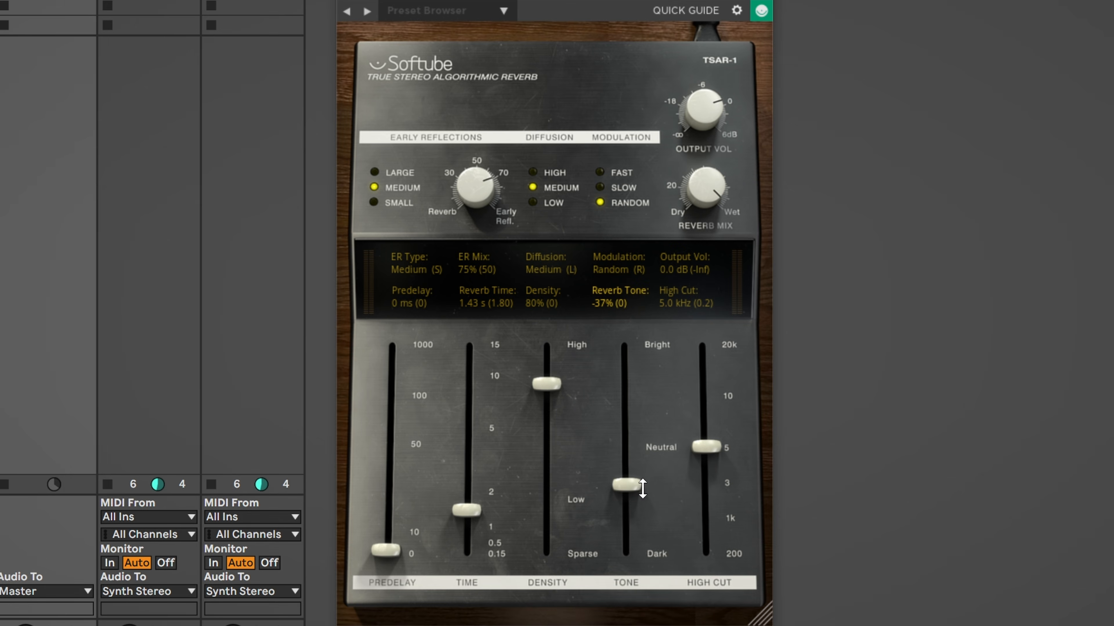
pyautogui.moveTo(706, 446); pyautogui.dragTo(706, 487)
pyautogui.moveTo(623, 497); pyautogui.dragTo(624, 500)
pyautogui.moveTo(707, 487); pyautogui.dragTo(710, 500)
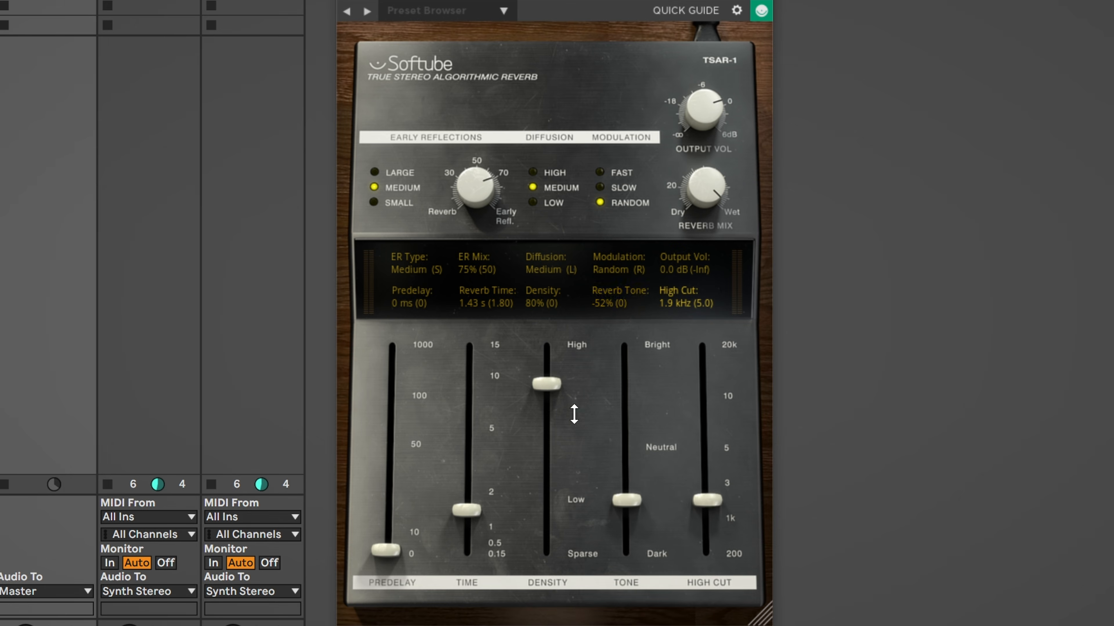
pyautogui.moveTo(554, 374); pyautogui.dragTo(535, 245)
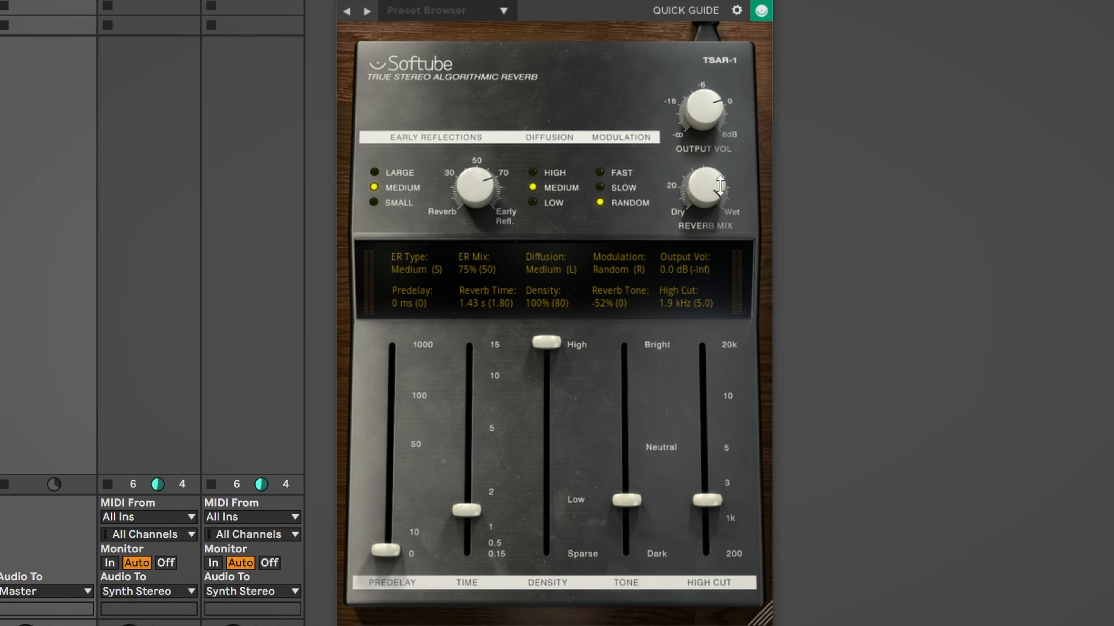
# During playback, lower the reverb mix to 8%, set diffusion to High, and fine-tune the early reflections mix
pyautogui.press('space')
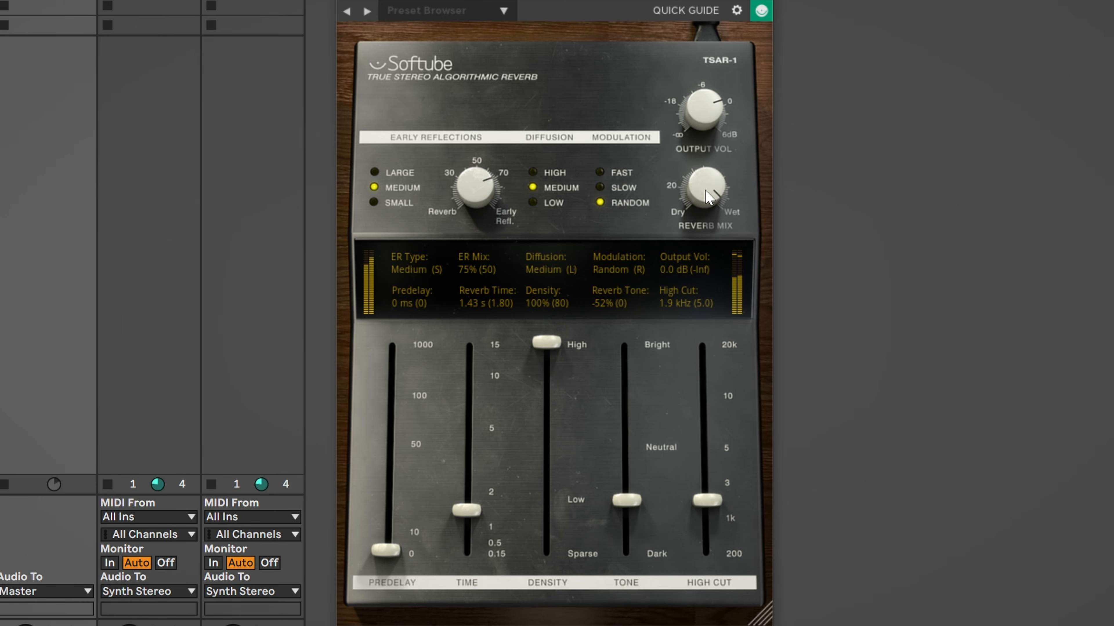
pyautogui.click(712, 188)
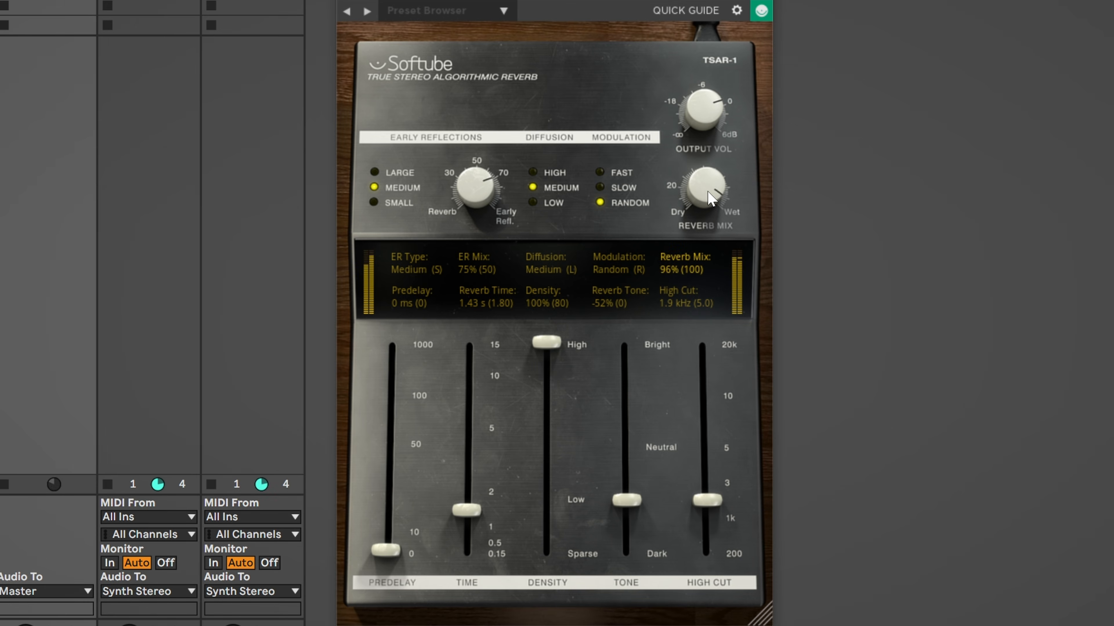
pyautogui.moveTo(710, 280); pyautogui.dragTo(723, 368)
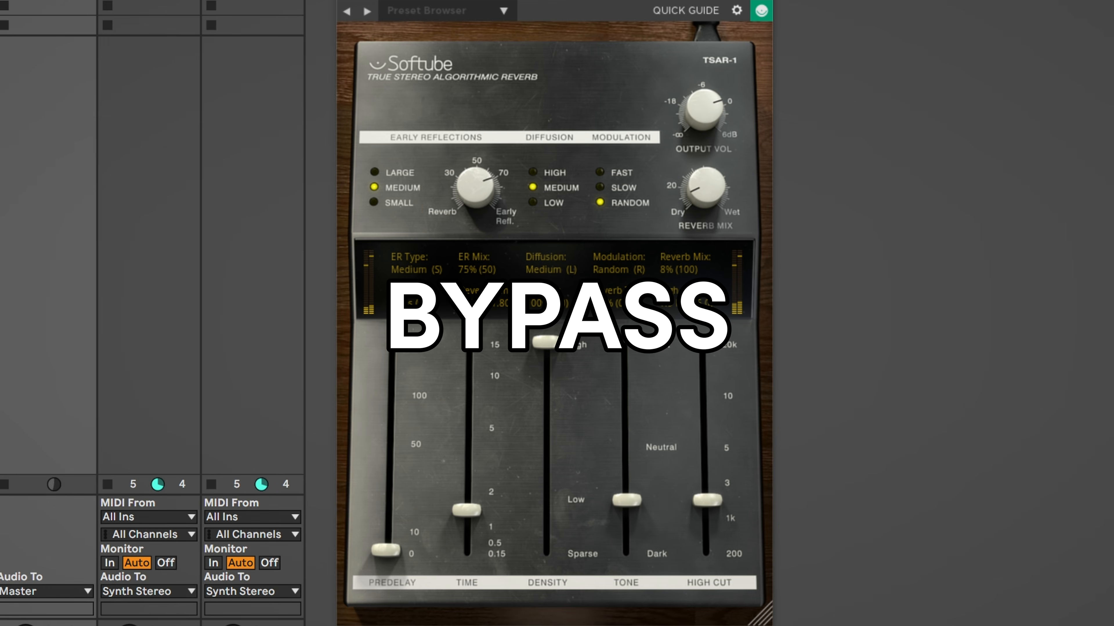
pyautogui.click(554, 178)
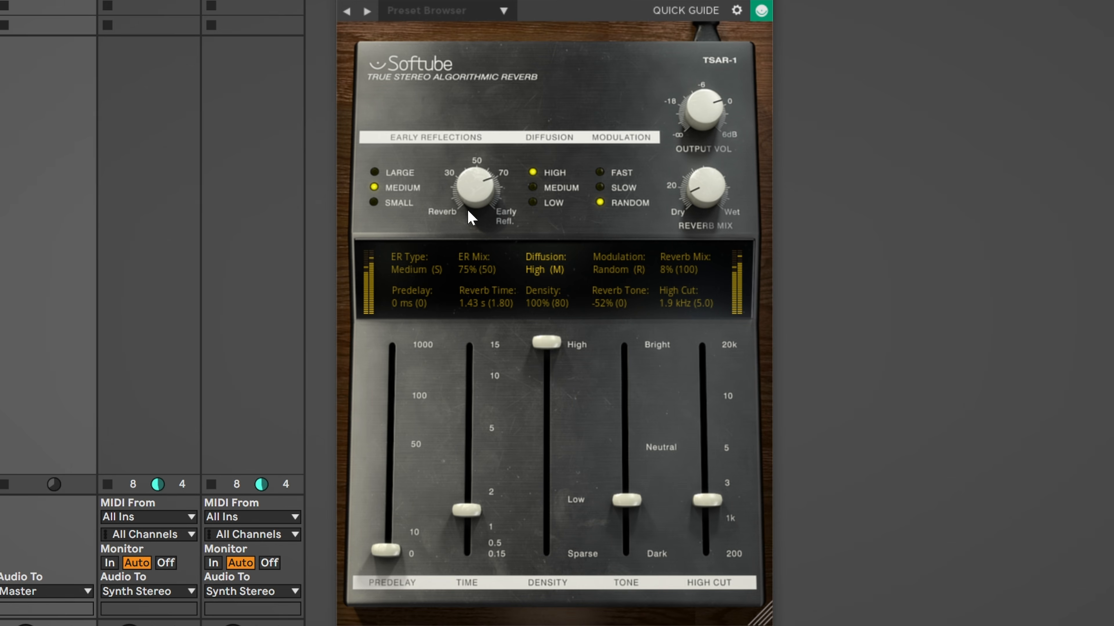
pyautogui.moveTo(478, 200); pyautogui.dragTo(478, 198)
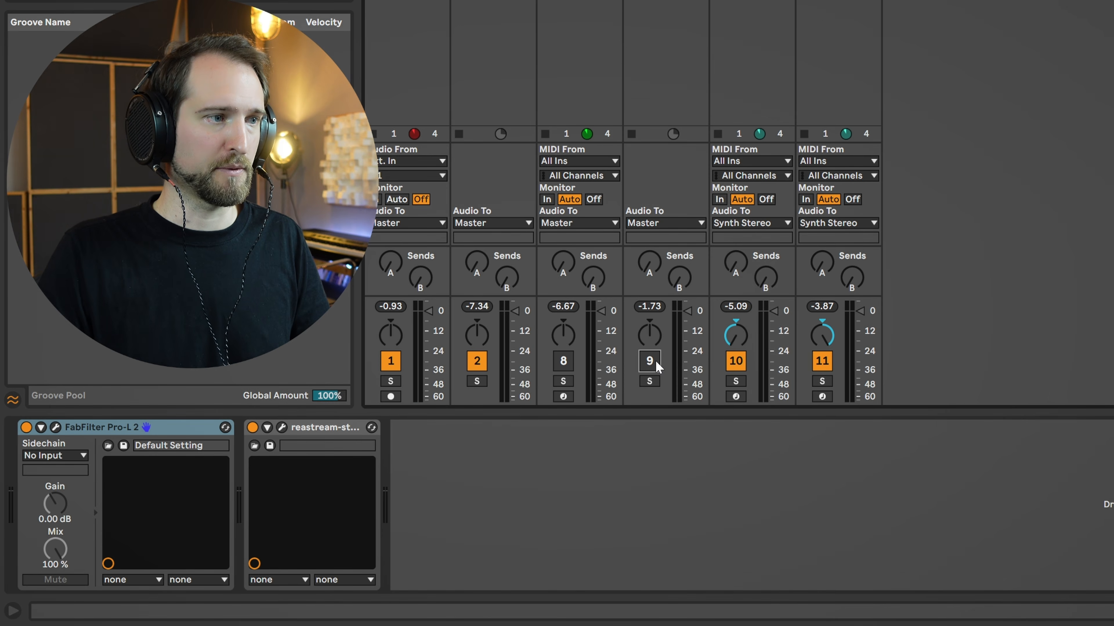
# Play the full arrangement without synths and bring in the stereo synth group on track 9 by unmuting it partway through
pyautogui.press('space')
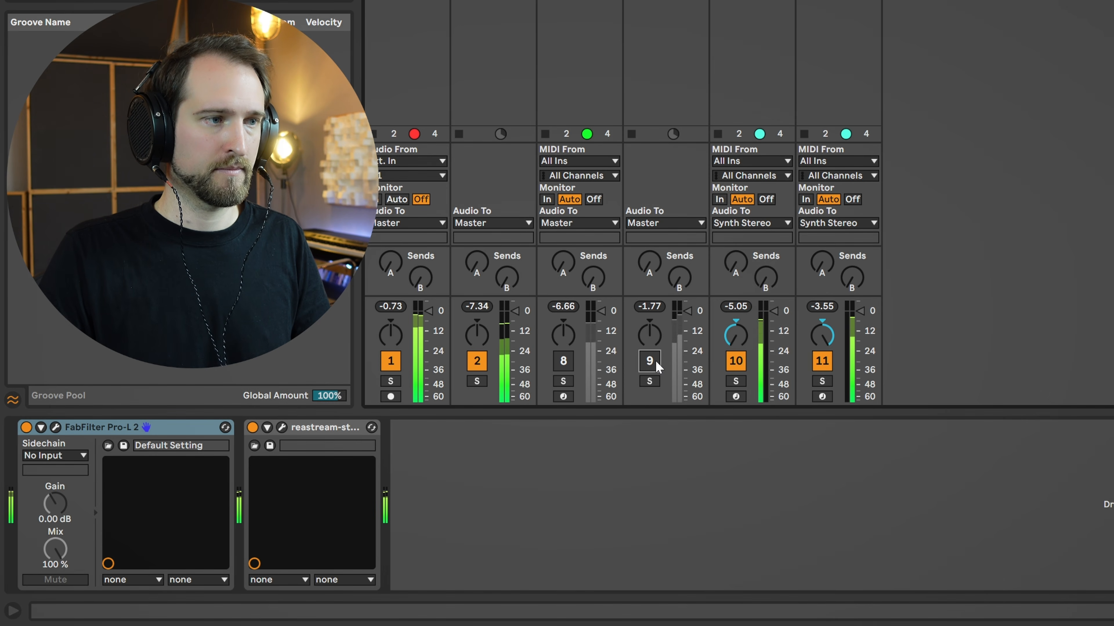
pyautogui.click(656, 364)
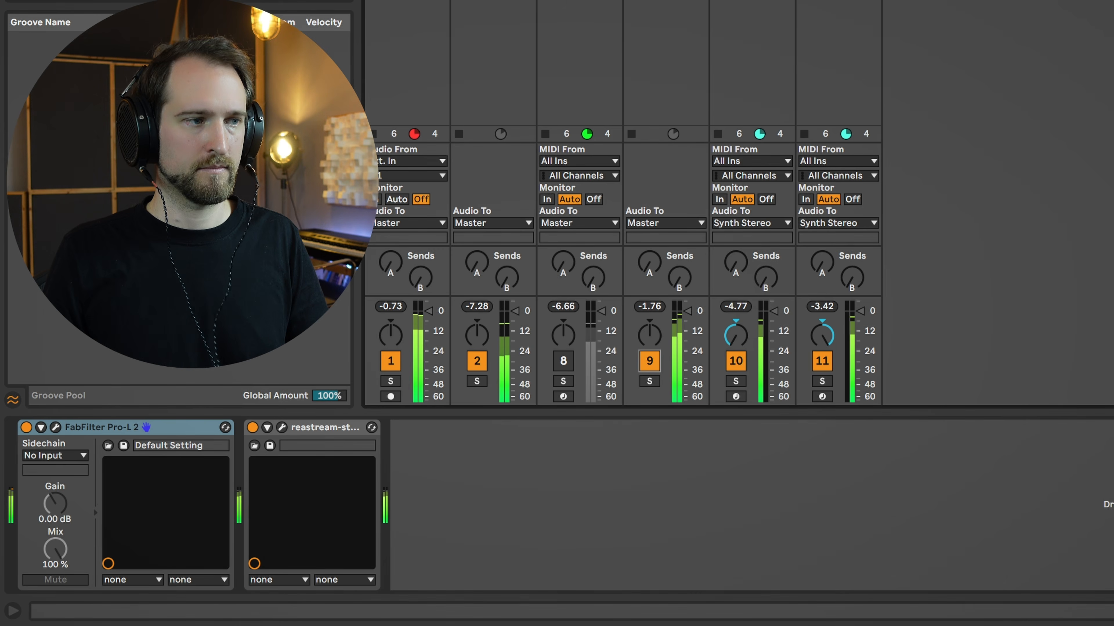
pyautogui.press('space')
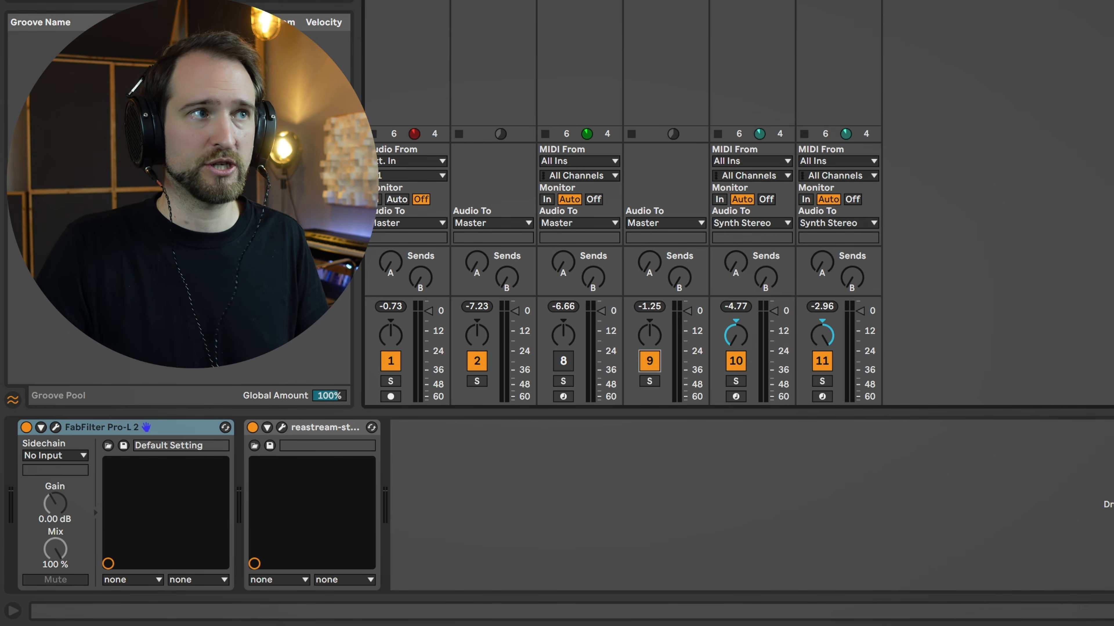
# Unmute the original mono synth on track 8 and try out its volume from near silence up to just below 0 dB
pyautogui.click(579, 62)
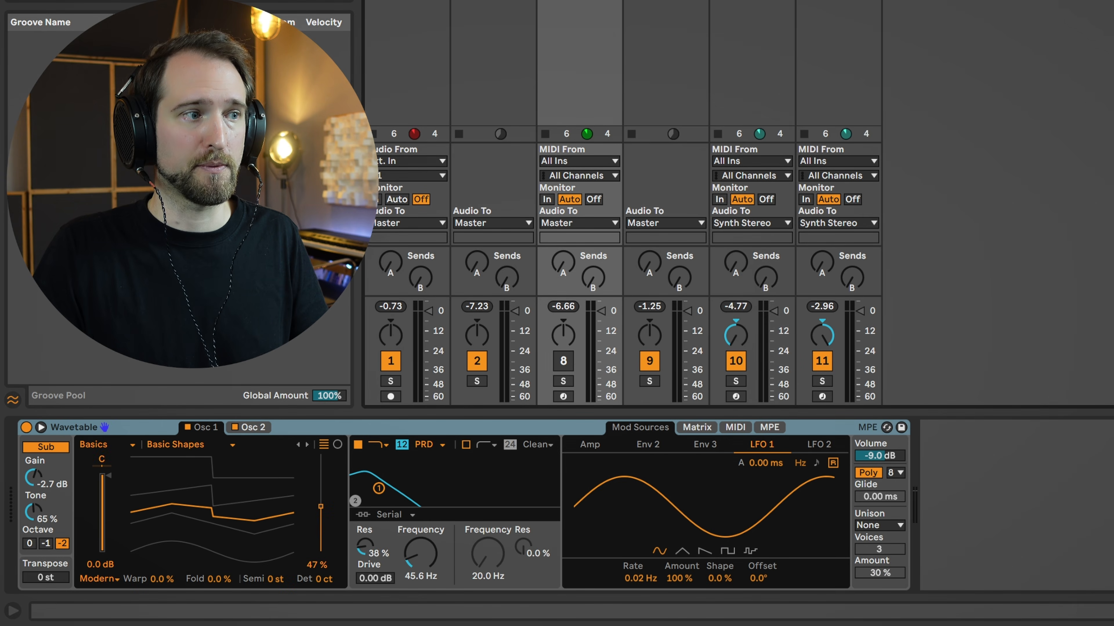
pyautogui.click(564, 366)
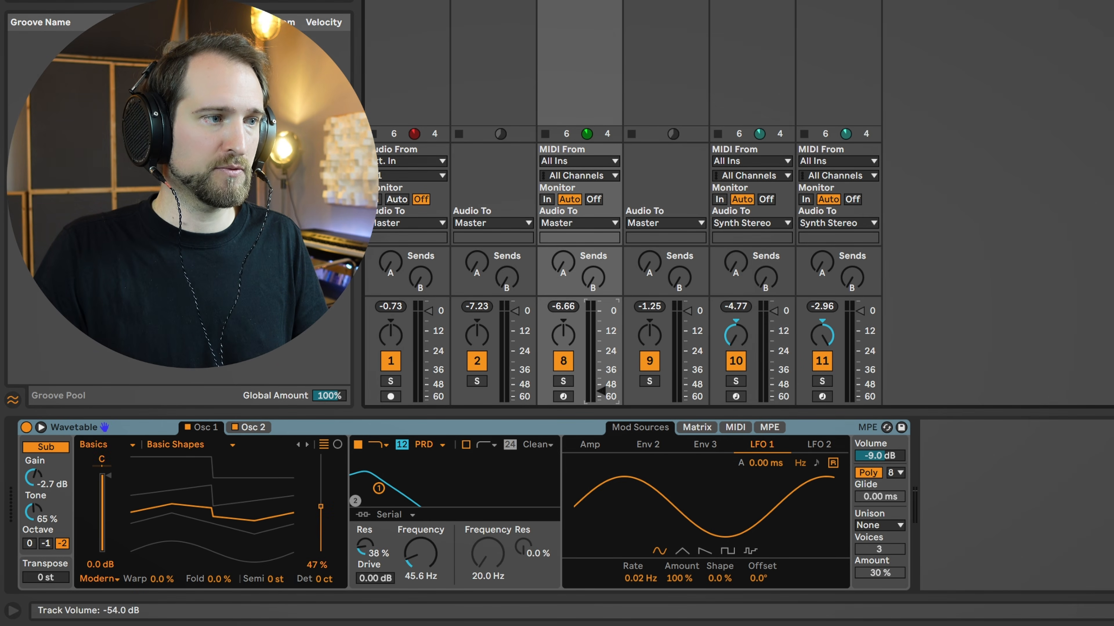
pyautogui.moveTo(603, 401); pyautogui.dragTo(602, 396)
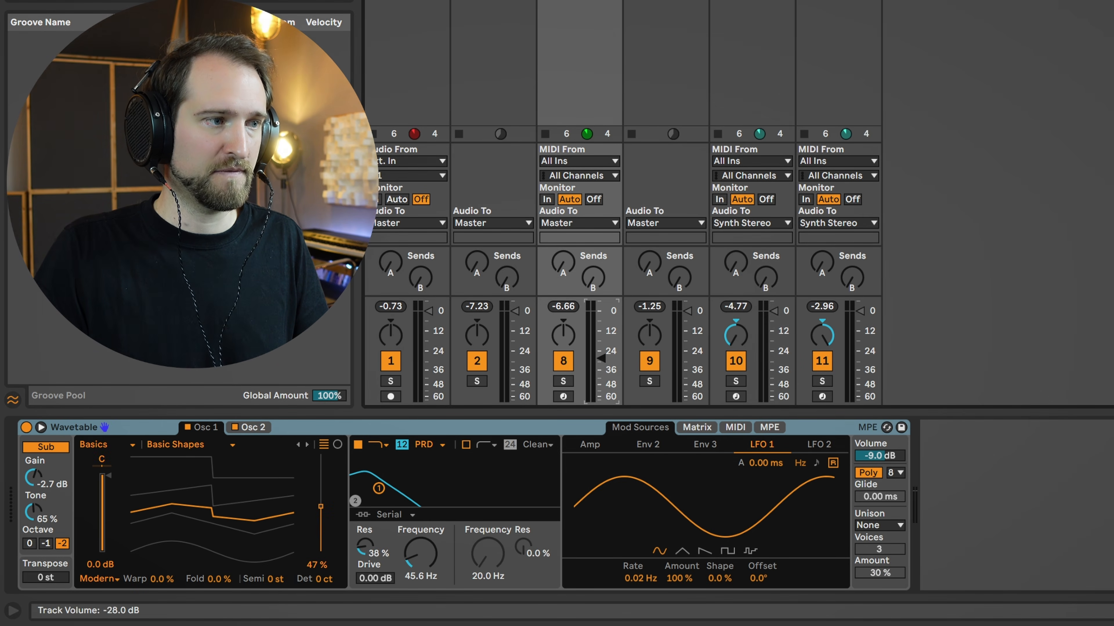
pyautogui.moveTo(604, 400); pyautogui.dragTo(604, 312)
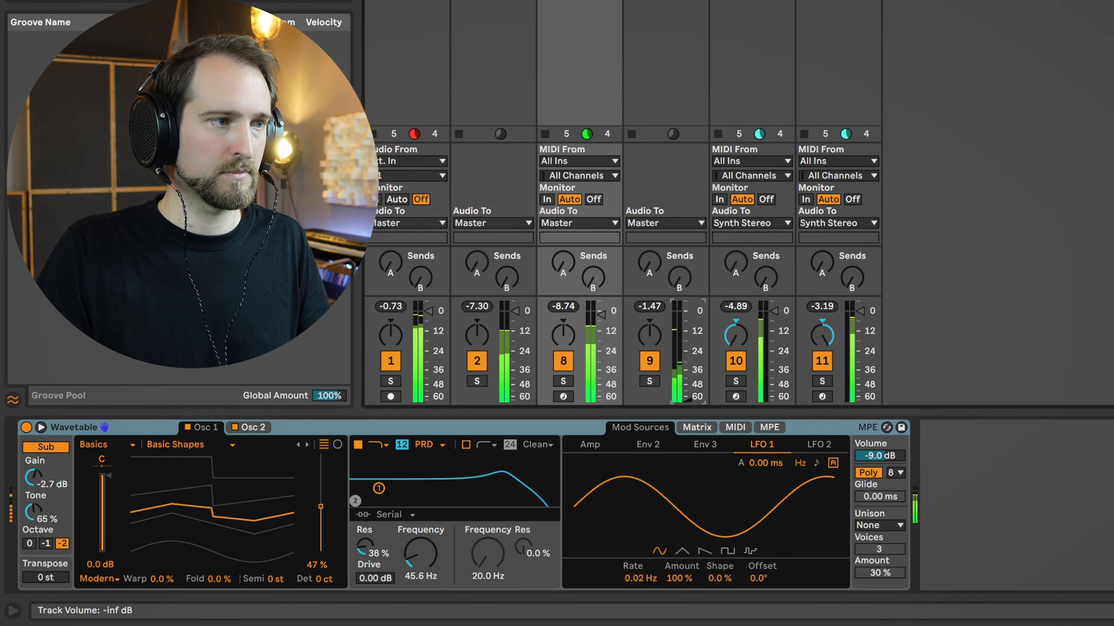